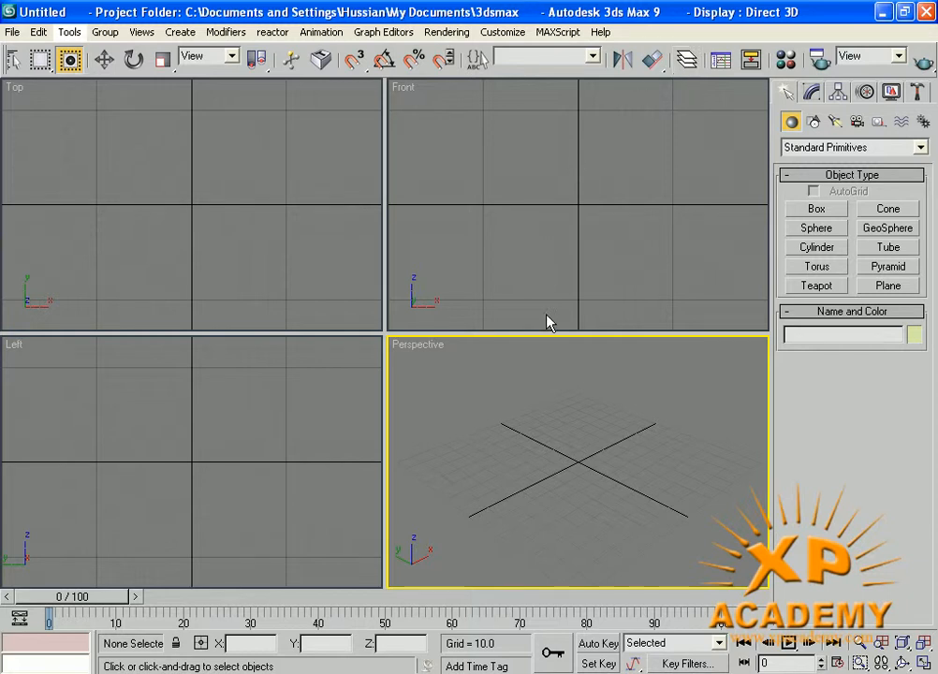
# Show the floating Layers toolbar, move it over the viewports to examine its layer controls, and close it.
pyautogui.rightClick(543, 73)
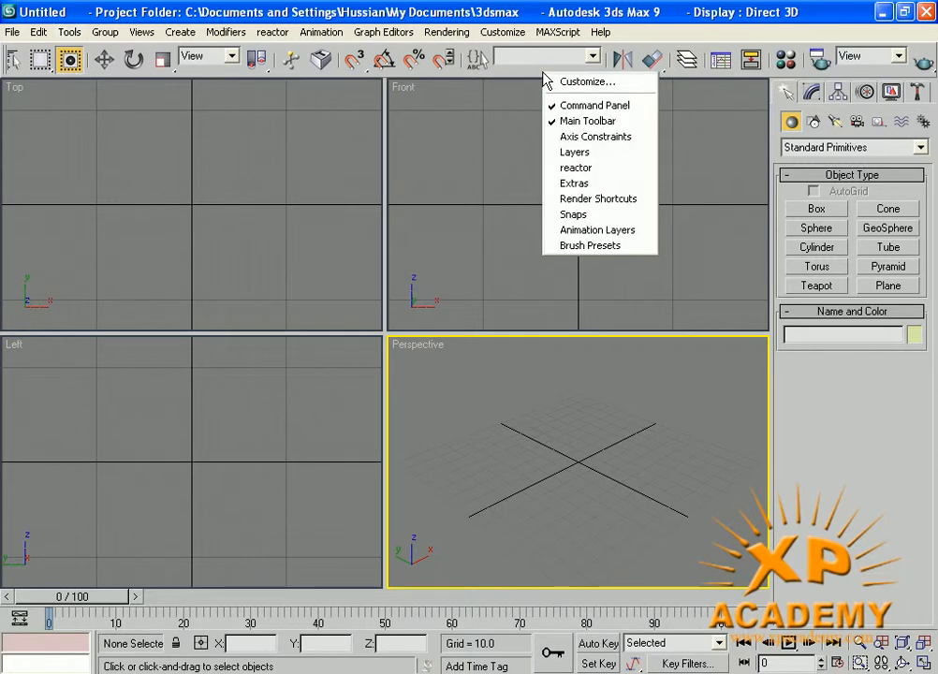
pyautogui.click(568, 153)
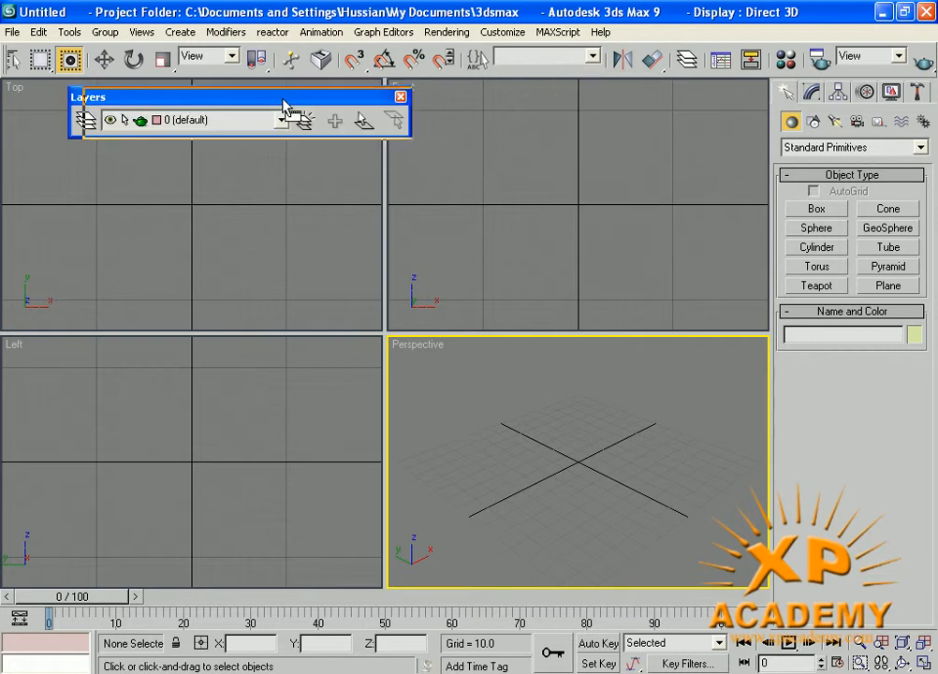
pyautogui.moveTo(452, 109); pyautogui.dragTo(364, 98)
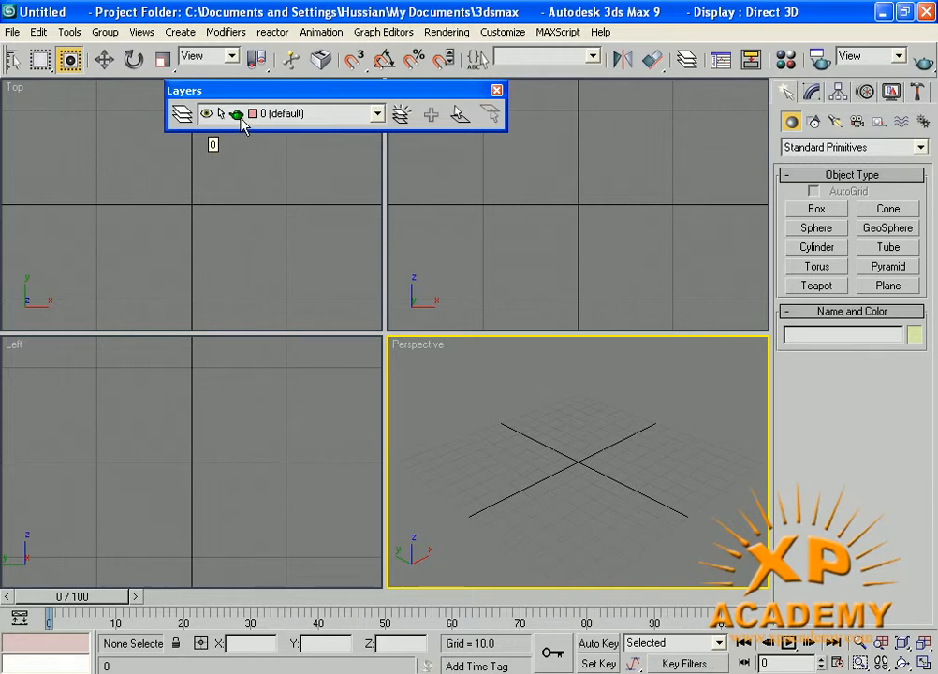
pyautogui.click(496, 89)
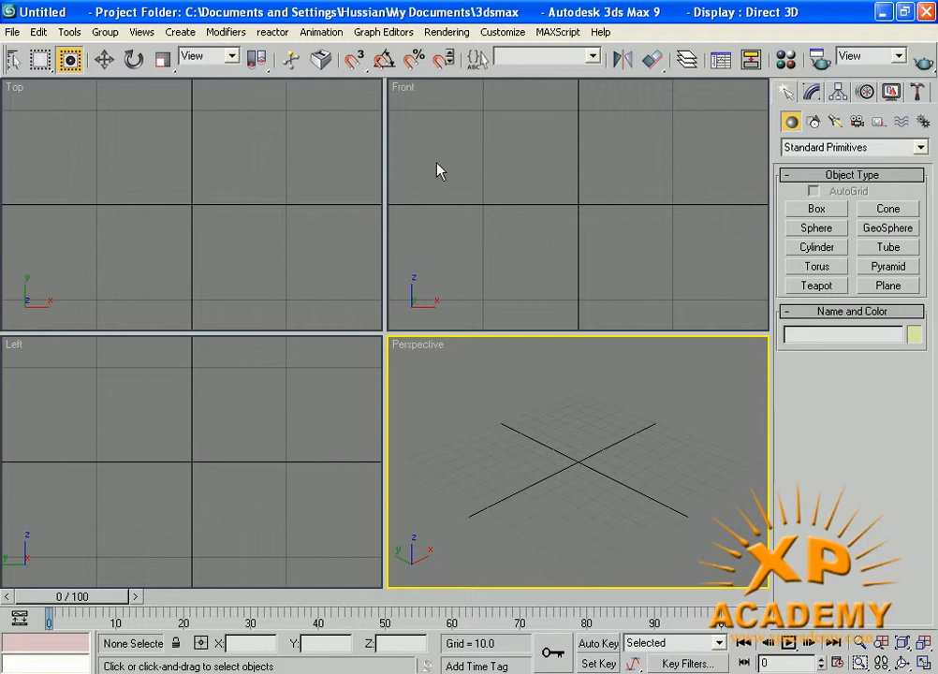
# Open the Layer Manager, examine the entry of the 0 (default) layer and close the manager.
pyautogui.click(687, 60)
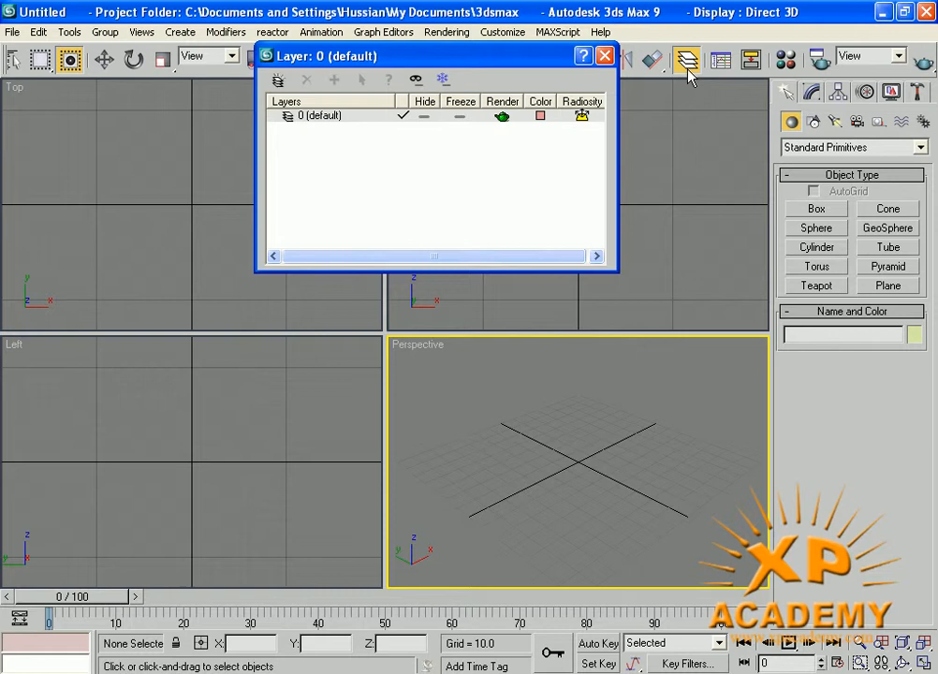
pyautogui.click(307, 116)
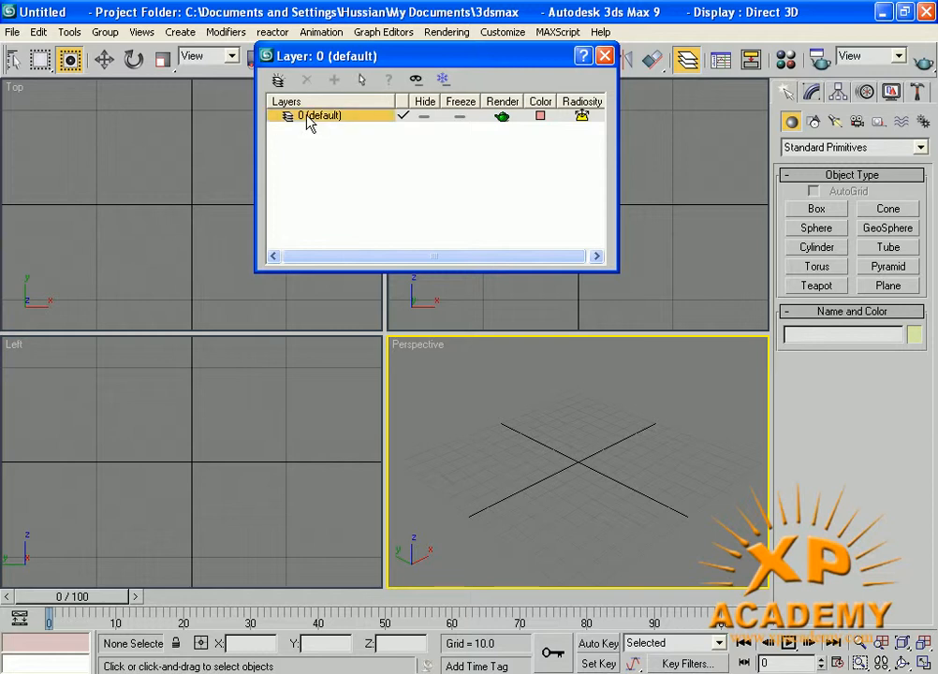
pyautogui.click(605, 55)
# Create three teapots in a row in the Perspective view, the first about 13.6 and the third about 11.4 in radius.
pyautogui.click(818, 285)
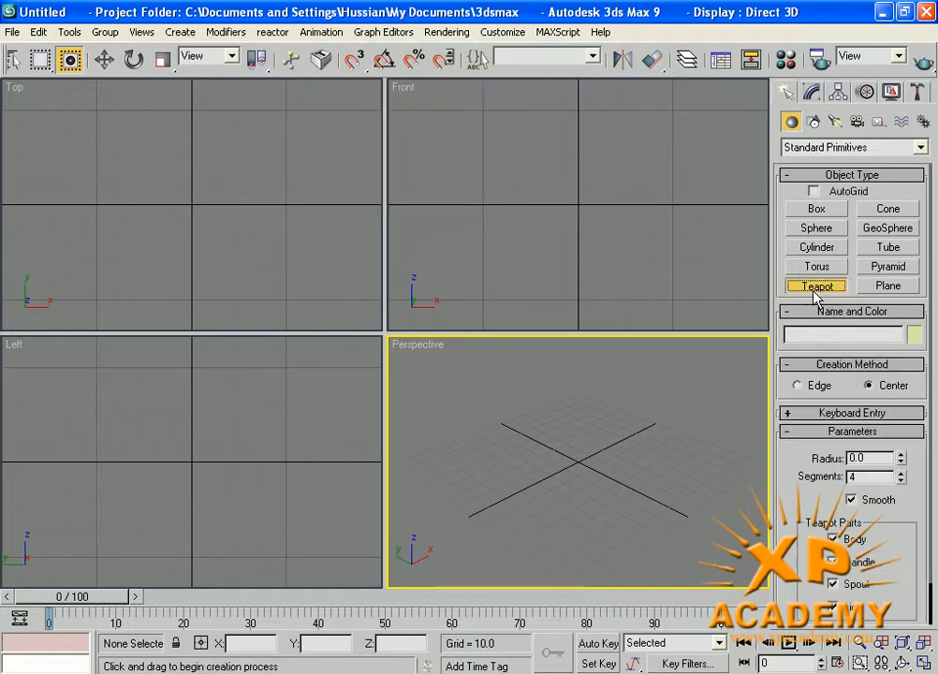
pyautogui.moveTo(419, 465); pyautogui.dragTo(440, 471)
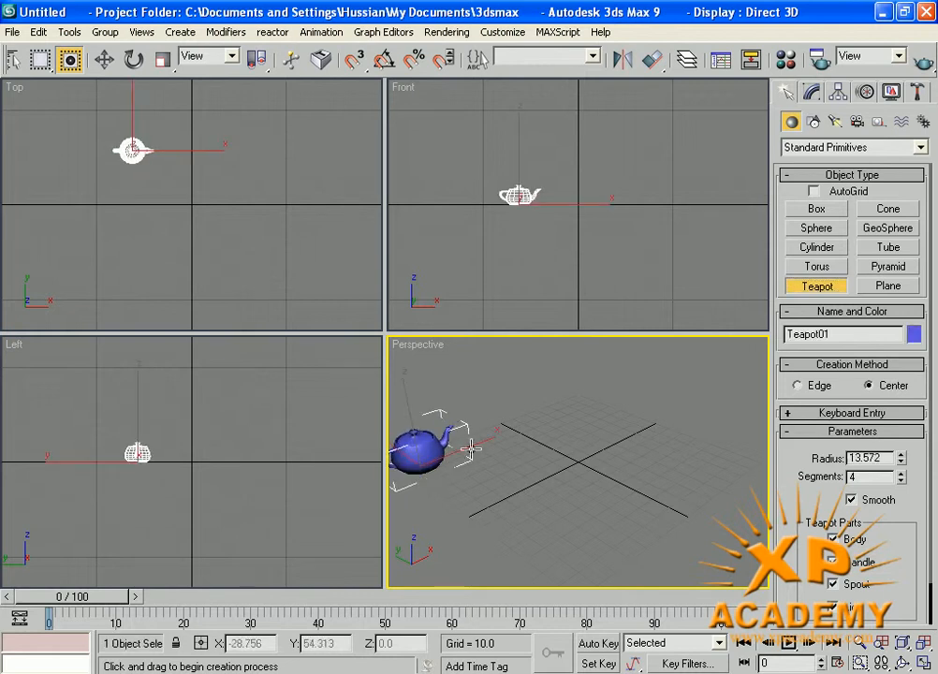
pyautogui.moveTo(509, 429); pyautogui.dragTo(502, 430)
pyautogui.moveTo(597, 391); pyautogui.dragTo(591, 401)
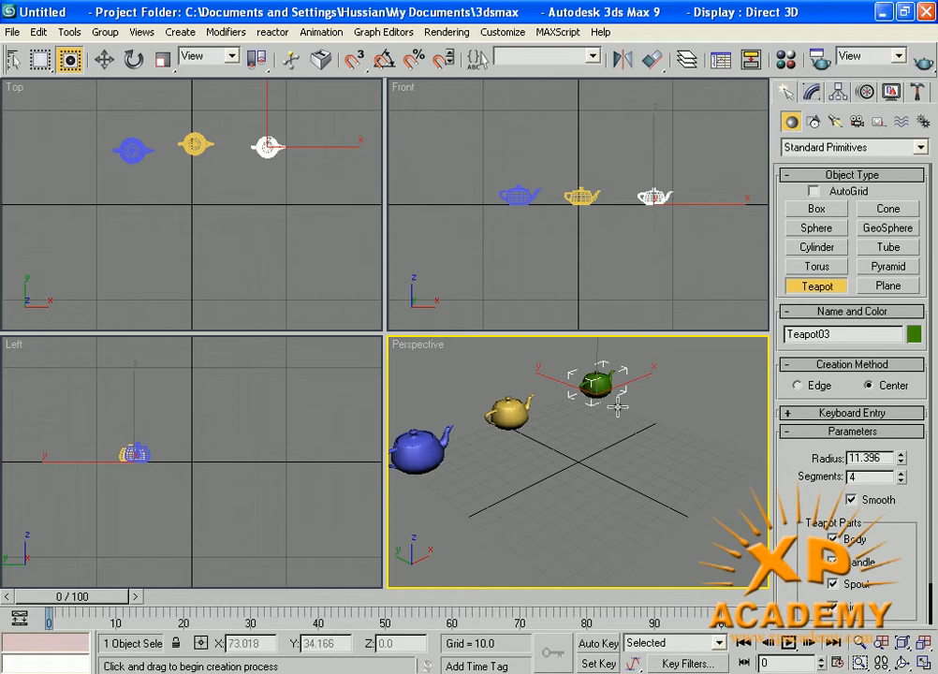
pyautogui.rightClick(670, 393)
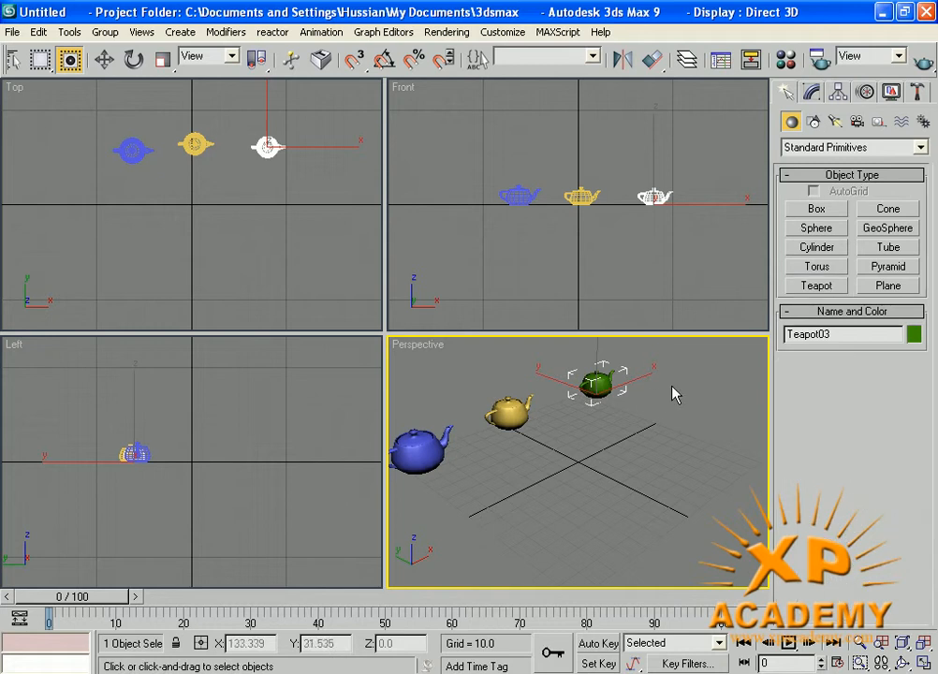
# List the default layer's objects in the Layer Manager and rename the blue teapot to object.
pyautogui.click(688, 63)
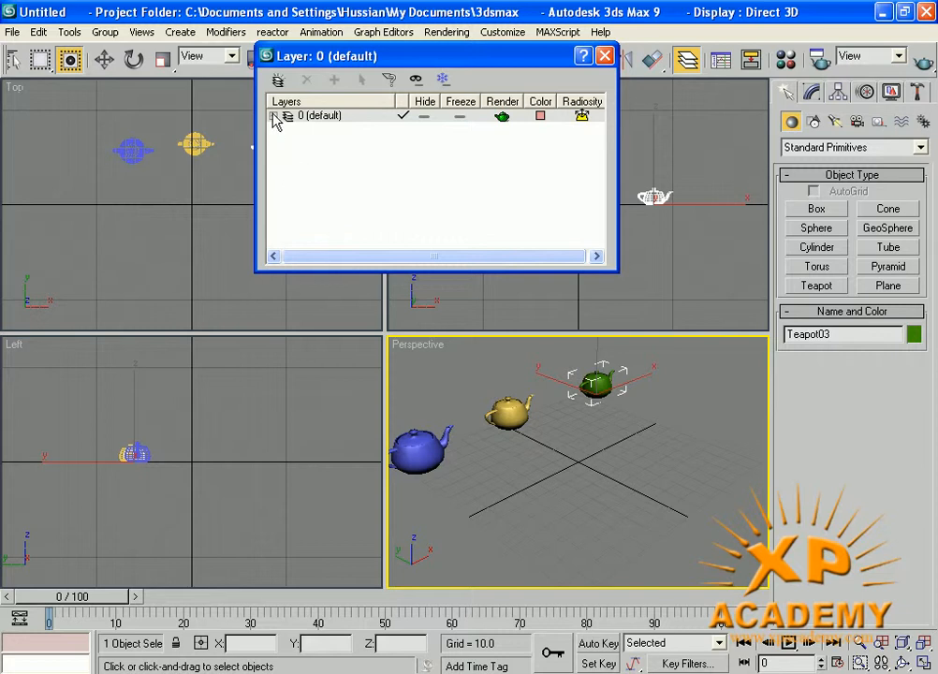
pyautogui.click(273, 116)
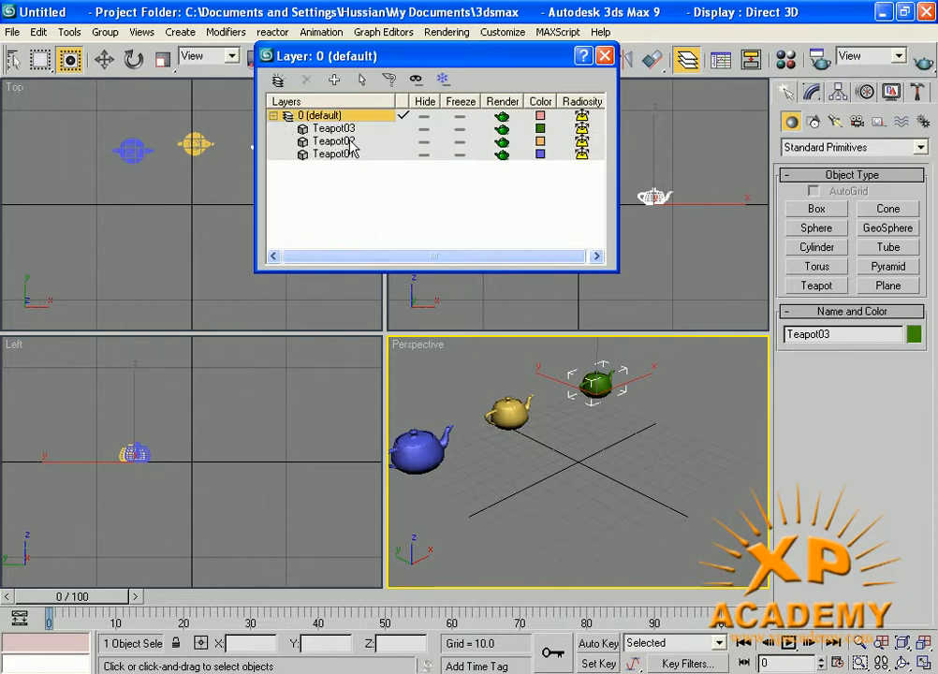
pyautogui.click(576, 433)
pyautogui.click(422, 455)
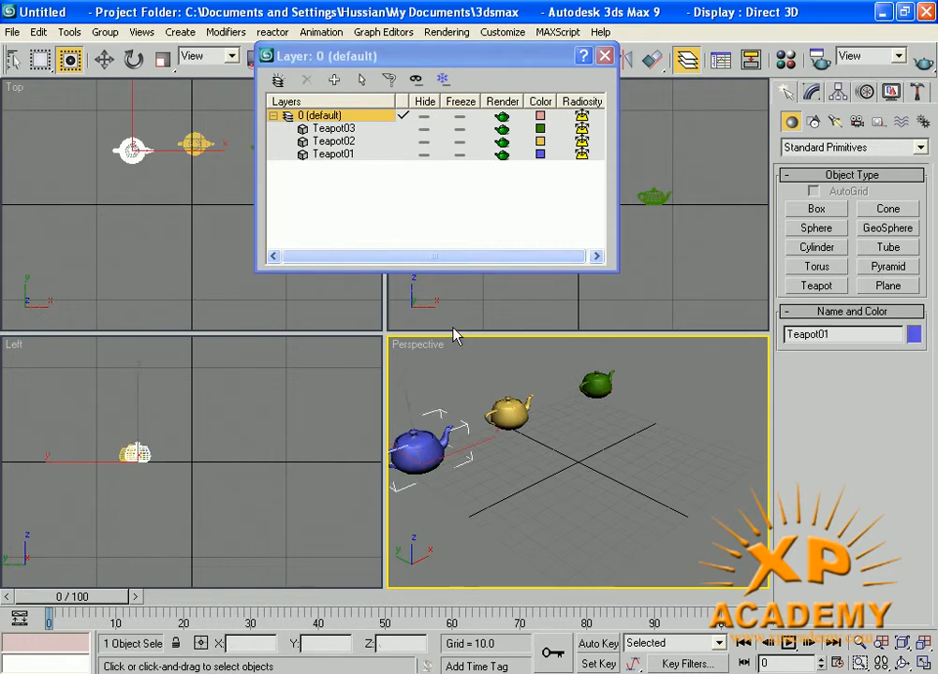
pyautogui.doubleClick(839, 337)
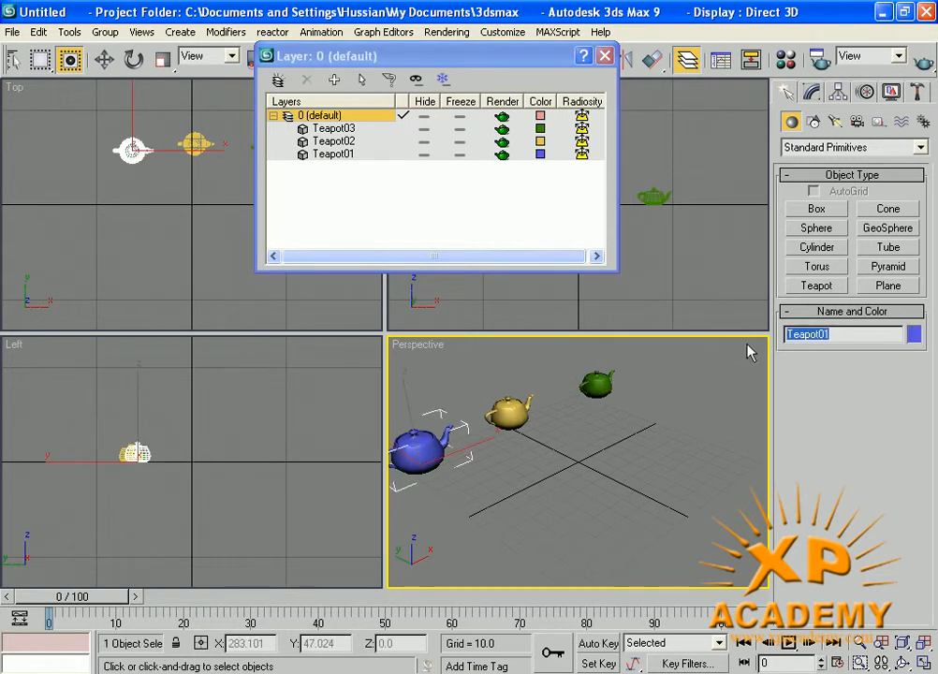
pyautogui.write('objet')
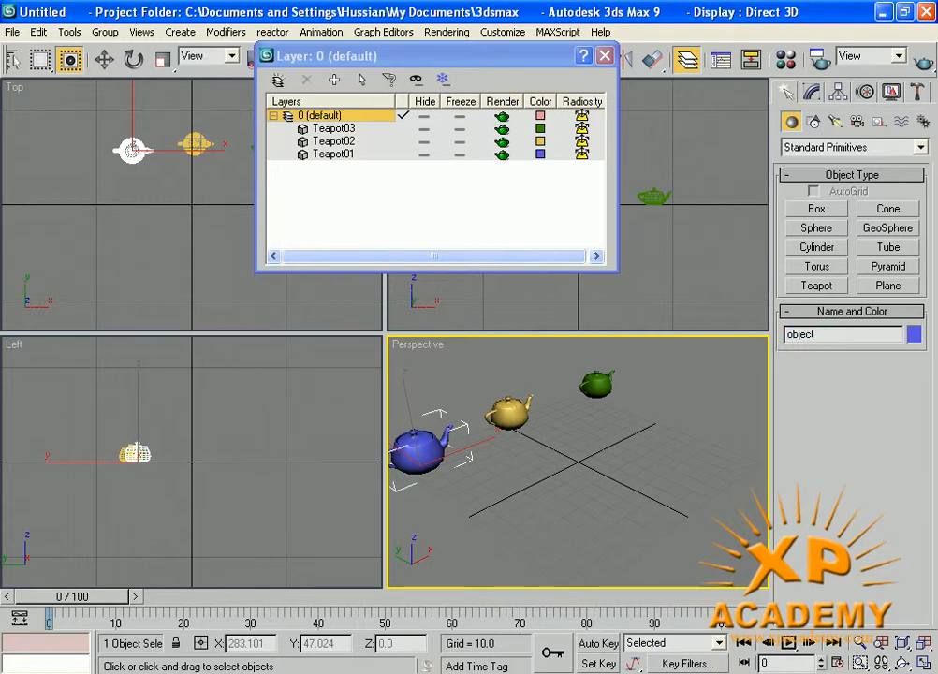
pyautogui.click(729, 389)
pyautogui.click(411, 451)
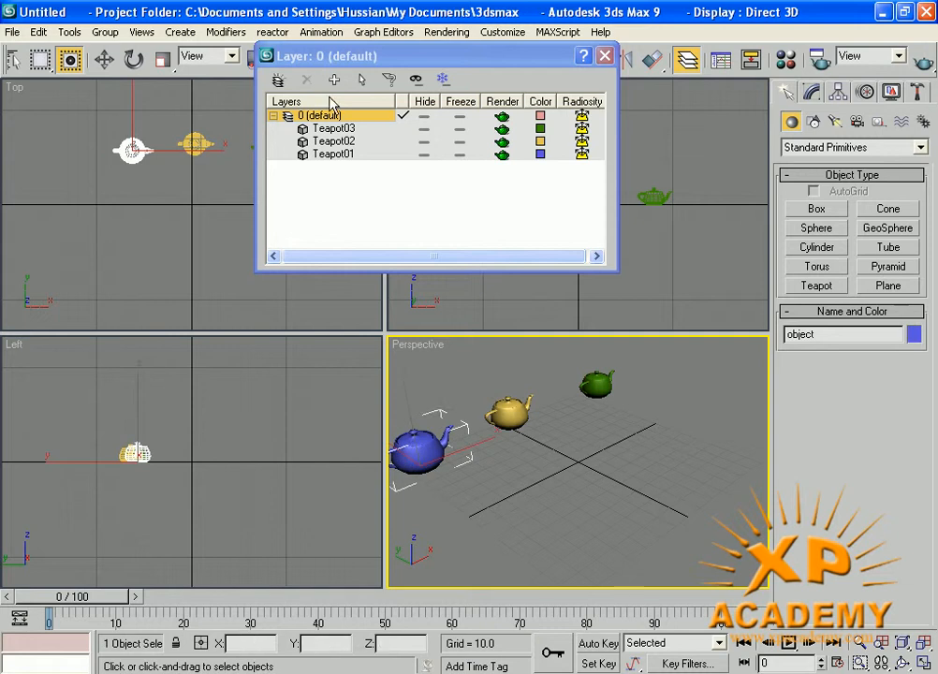
# Reopen the Layer Manager and expand the default layer to check the blue teapot's name, and close the manager.
pyautogui.click(330, 128)
pyautogui.click(605, 55)
pyautogui.moveTo(477, 412); pyautogui.dragTo(502, 427, button='middle')
pyautogui.click(812, 94)
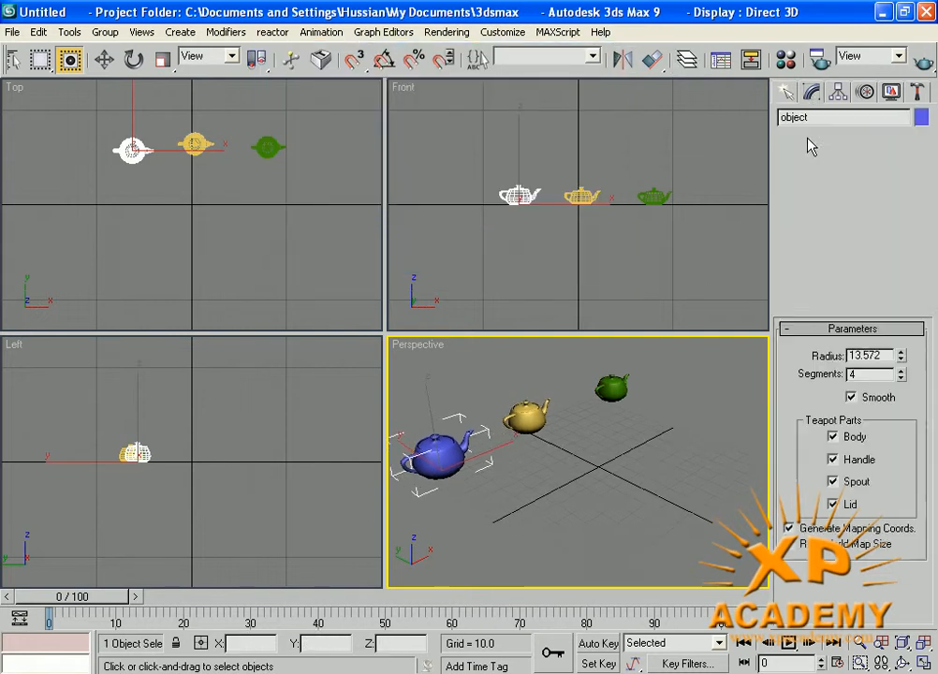
pyautogui.click(686, 59)
pyautogui.click(275, 116)
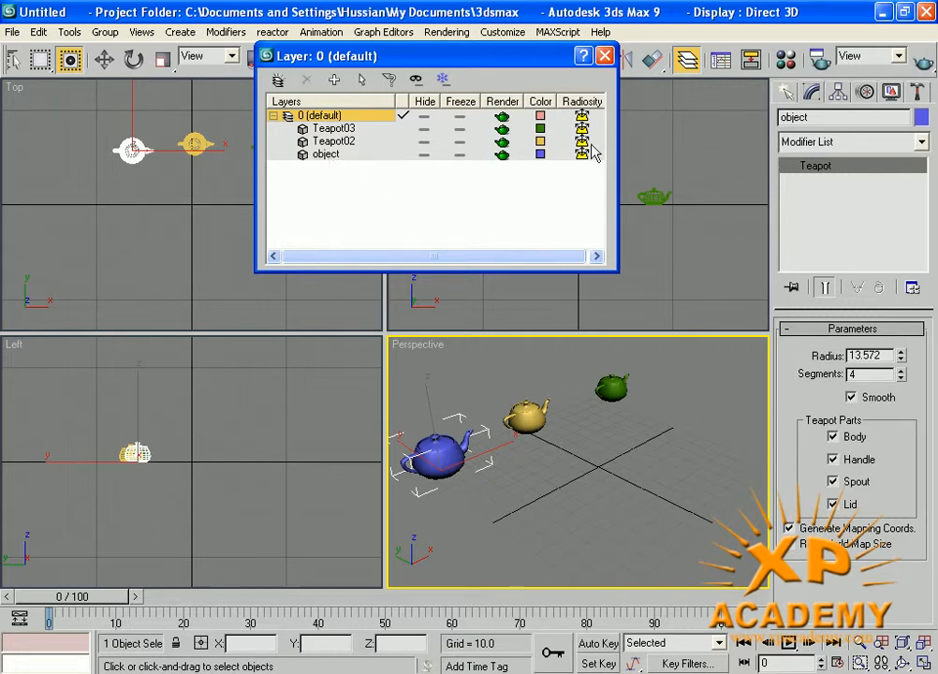
pyautogui.click(605, 56)
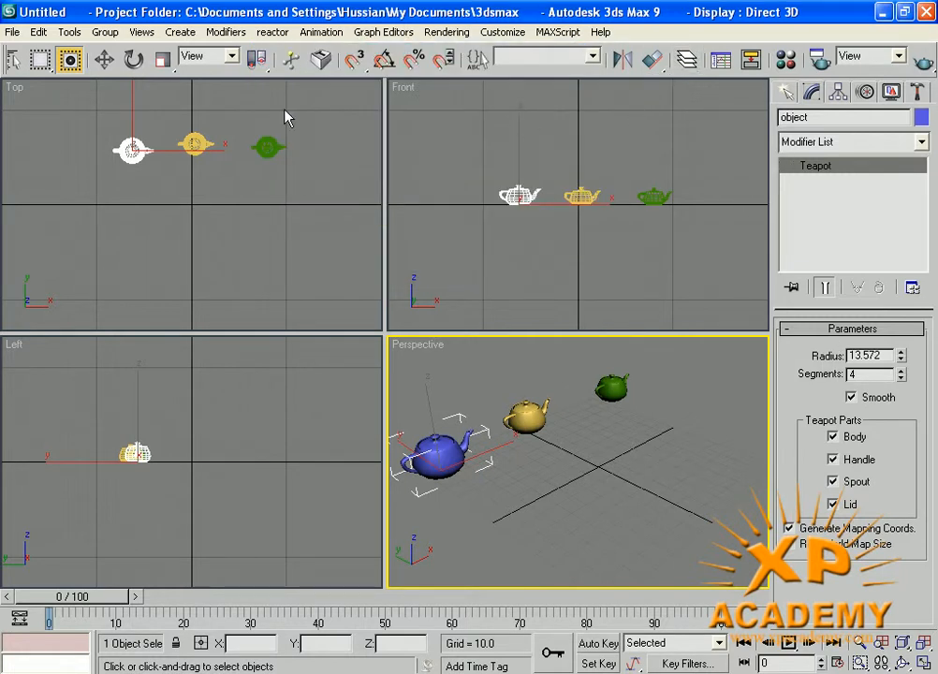
# Create a box beside the three teapots, in front of the green one, in the Perspective view.
pyautogui.click(786, 91)
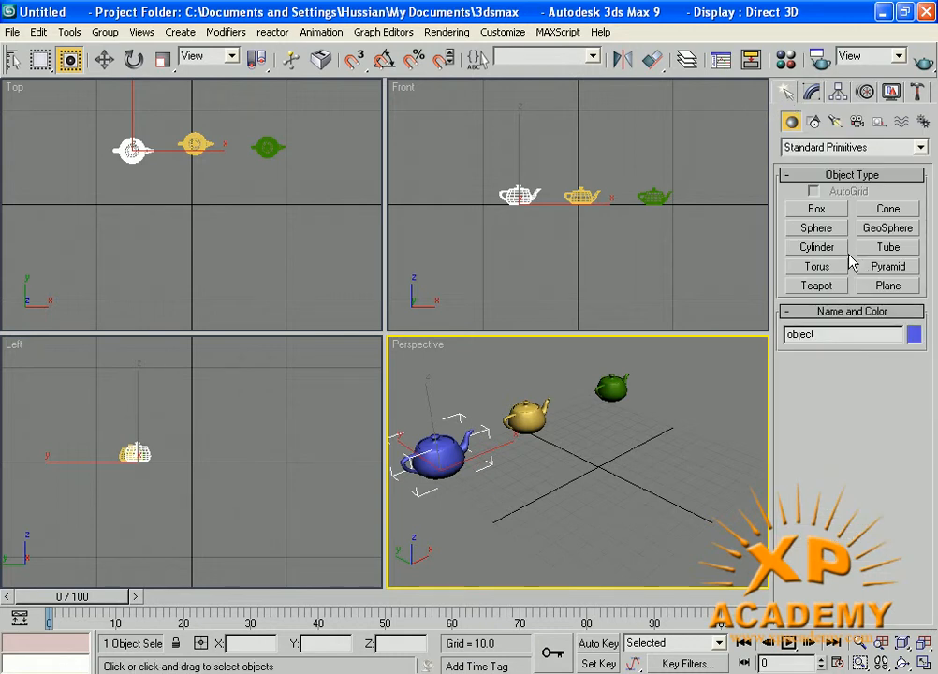
pyautogui.click(817, 209)
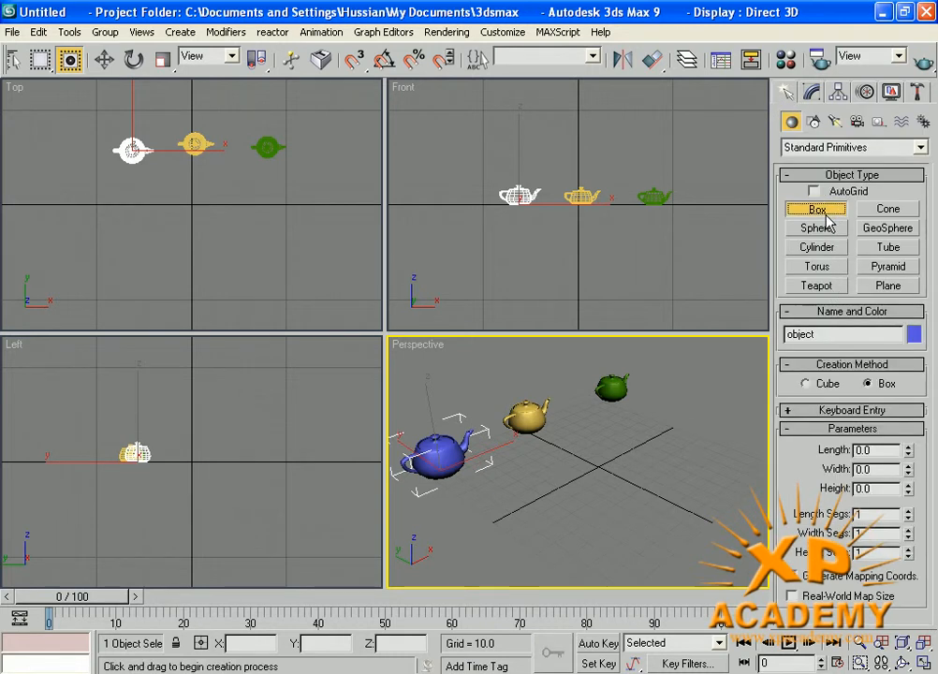
pyautogui.moveTo(669, 431); pyautogui.dragTo(740, 429)
pyautogui.click(735, 383)
pyautogui.rightClick(722, 372)
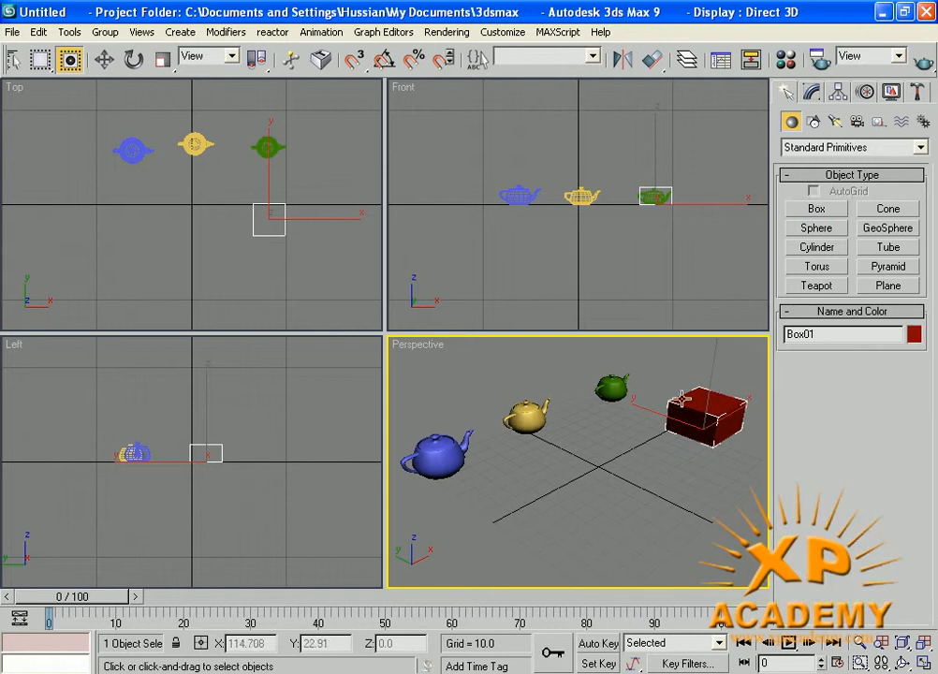
# Expand the default layer in the Layer Manager and highlight Box01, Teapot03, Teapot02 and object one after another.
pyautogui.click(687, 61)
pyautogui.click(272, 115)
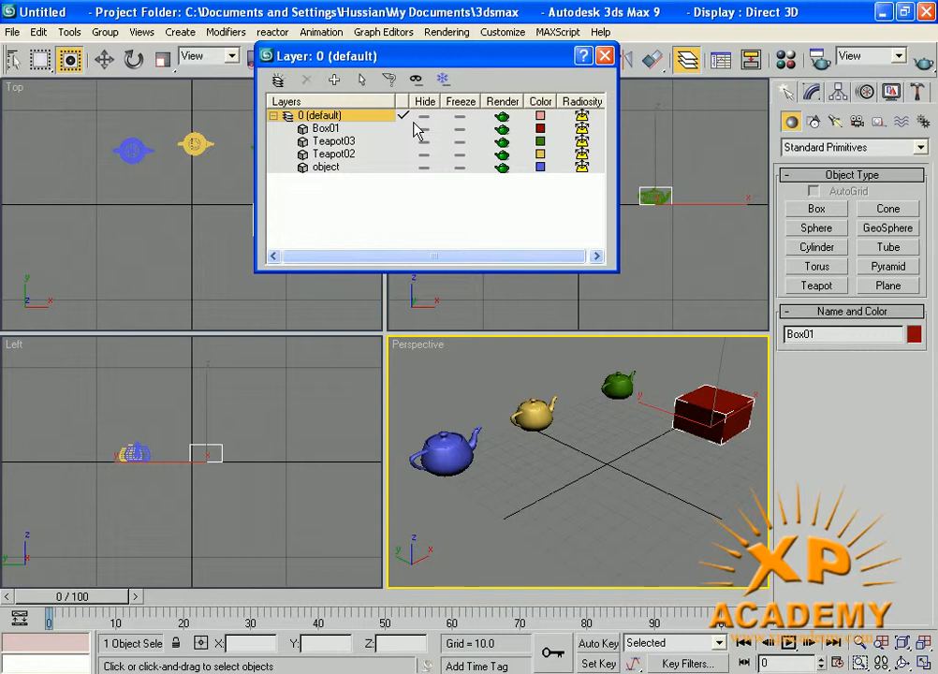
pyautogui.click(325, 130)
pyautogui.click(339, 141)
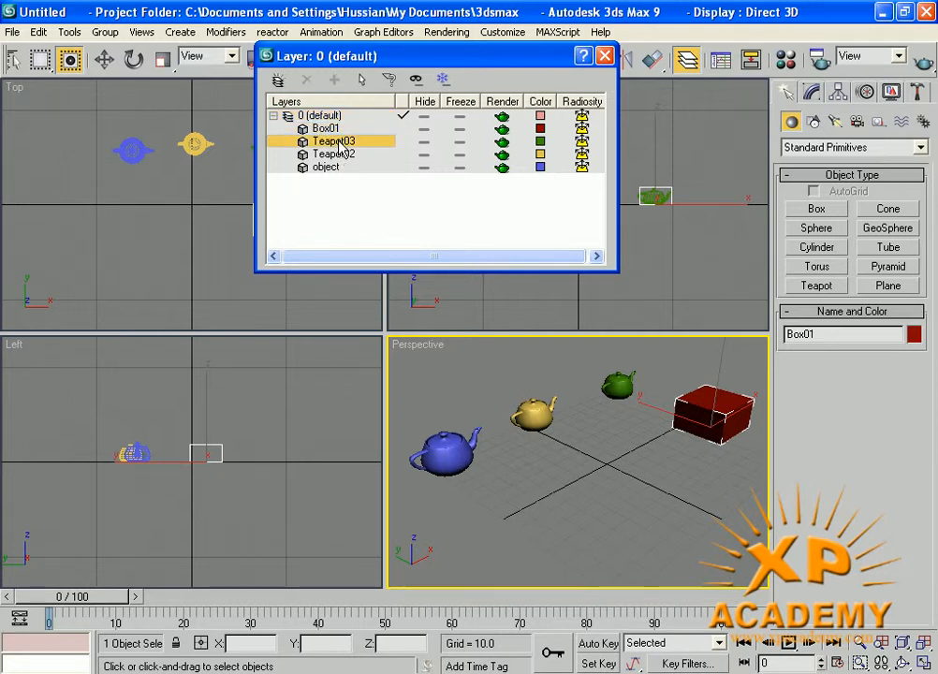
pyautogui.click(344, 154)
pyautogui.click(344, 168)
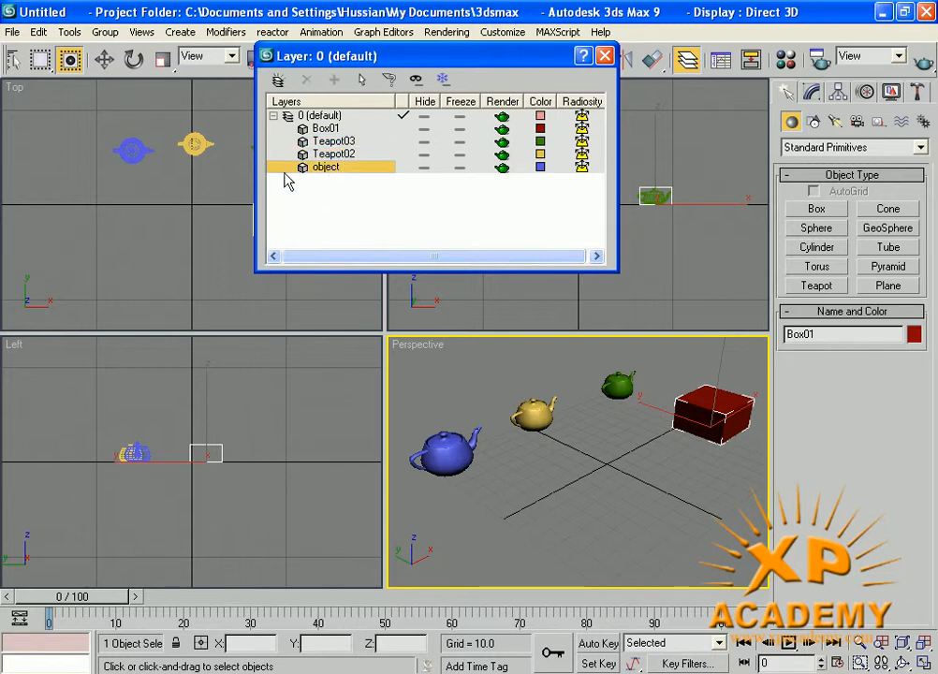
# Go through the layer's entries from Box01 down to object and select object in the scene from the Layer Manager.
pyautogui.click(328, 130)
pyautogui.click(330, 142)
pyautogui.click(329, 154)
pyautogui.click(329, 167)
pyautogui.click(363, 83)
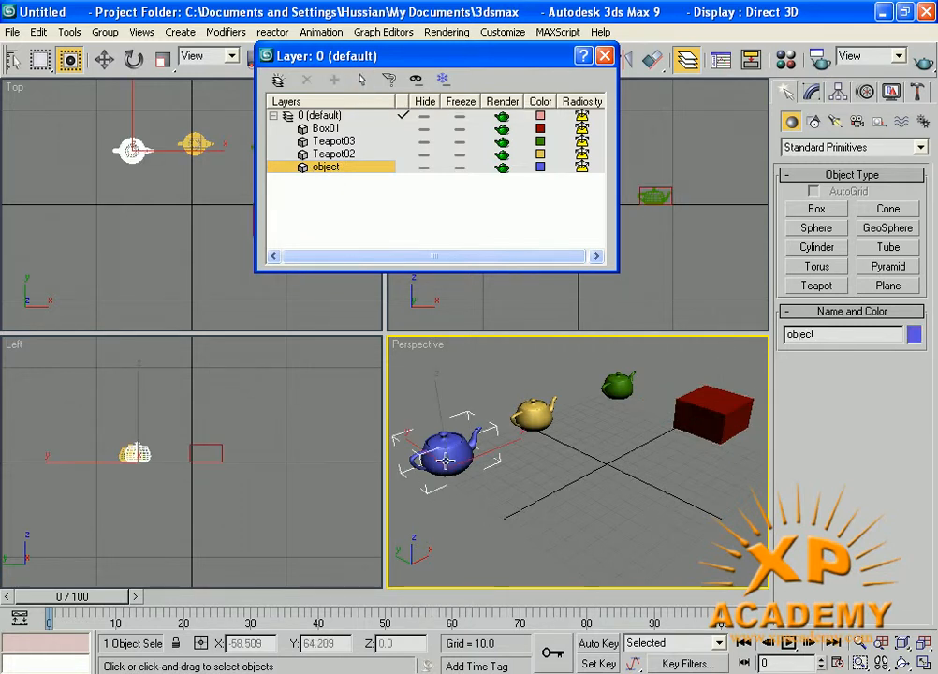
# Maximize the Perspective view and use the Layer Manager to select first Teapot02 and finally Box01 in the scene.
pyautogui.moveTo(451, 457); pyautogui.dragTo(461, 462, button='middle')
pyautogui.hotkey('alt', 'w')
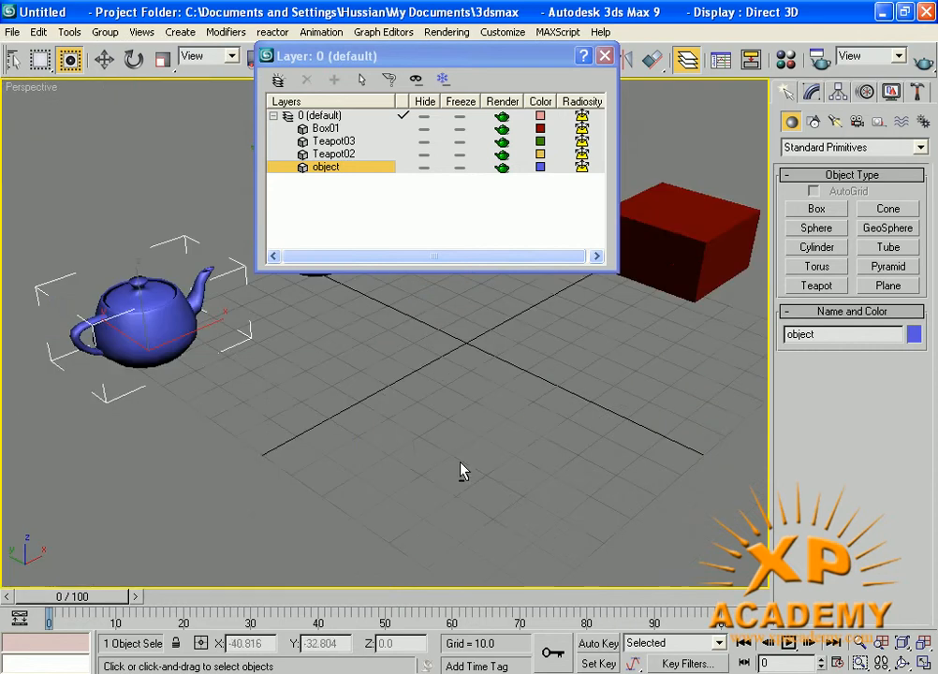
pyautogui.moveTo(382, 378); pyautogui.dragTo(357, 425, button='middle')
pyautogui.scroll(-4, 416, 428)
pyautogui.scroll(3, 379, 410)
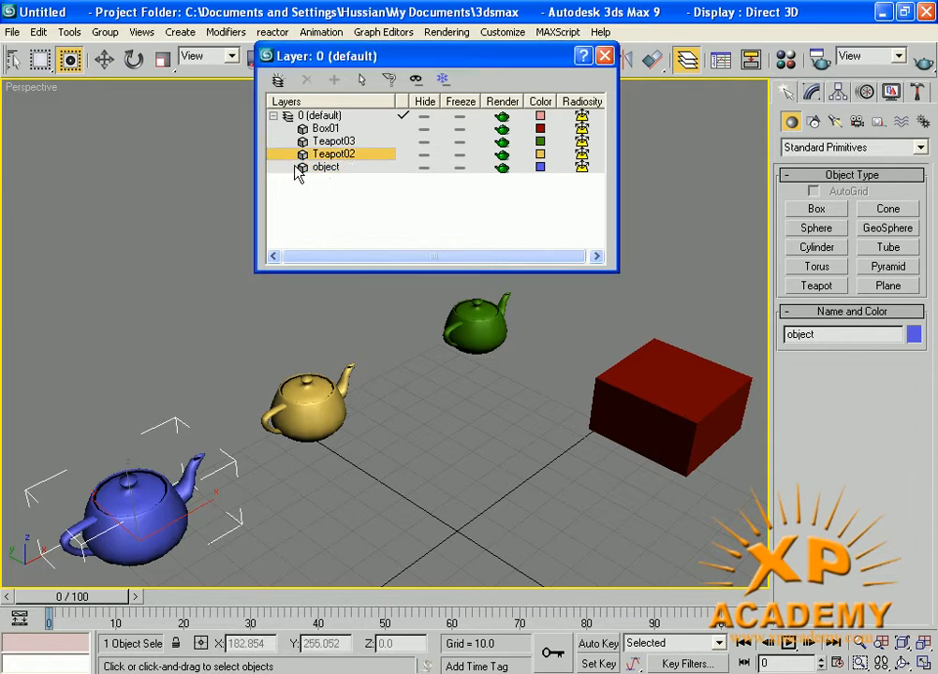
pyautogui.click(364, 90)
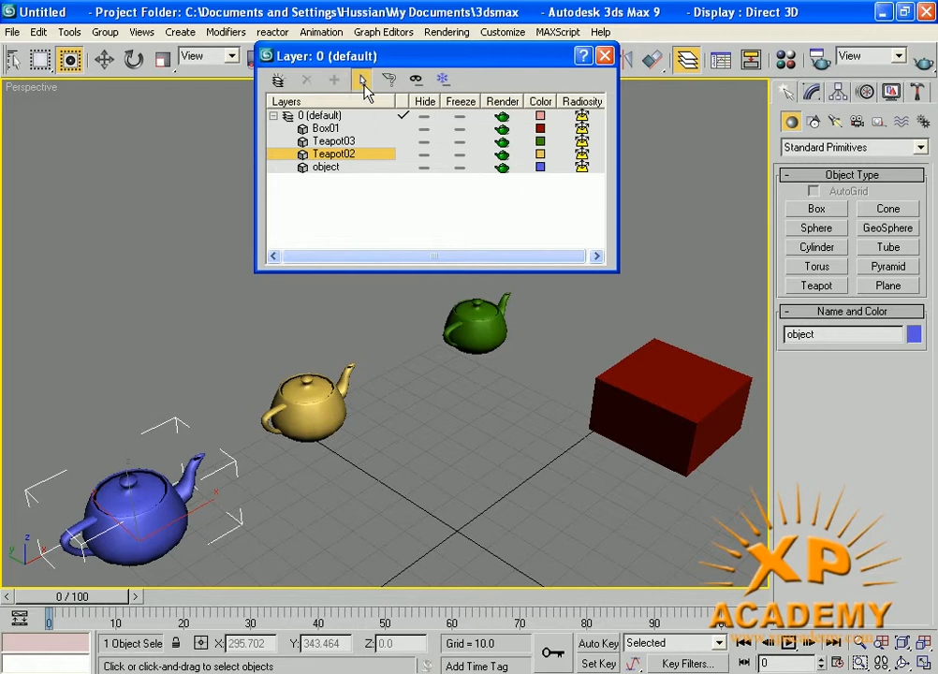
pyautogui.click(354, 128)
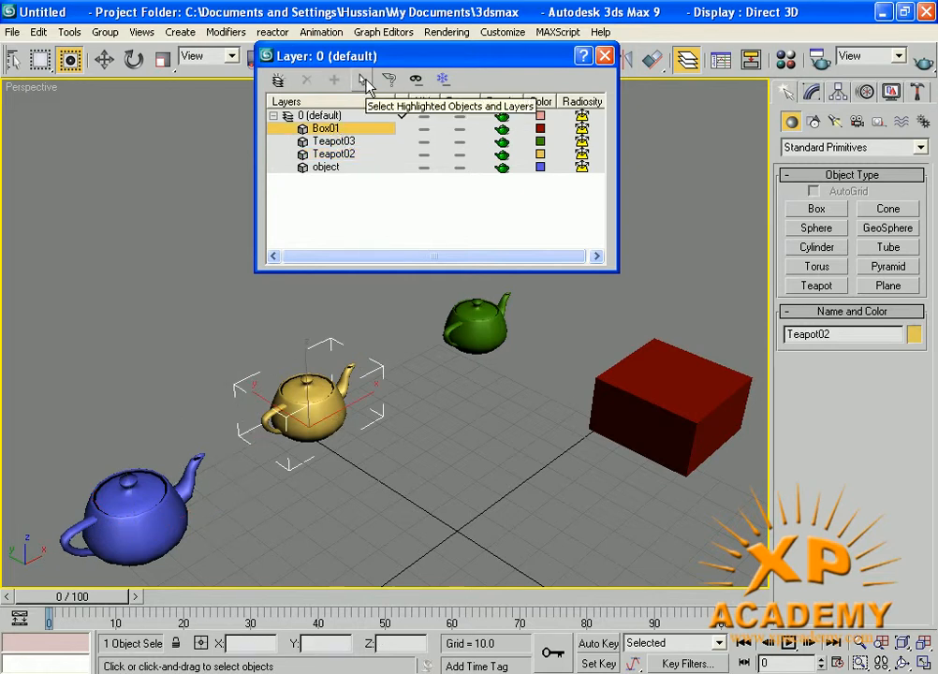
pyautogui.click(363, 81)
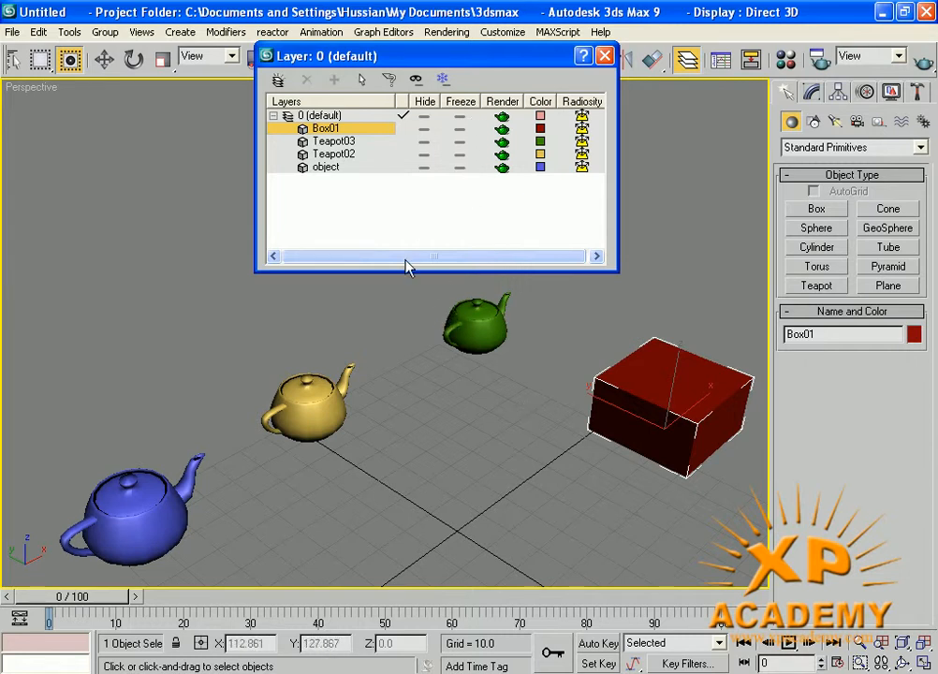
# Toggle Box01's hide, freeze and render states in the Layer Manager and return each one to its original setting.
pyautogui.click(425, 130)
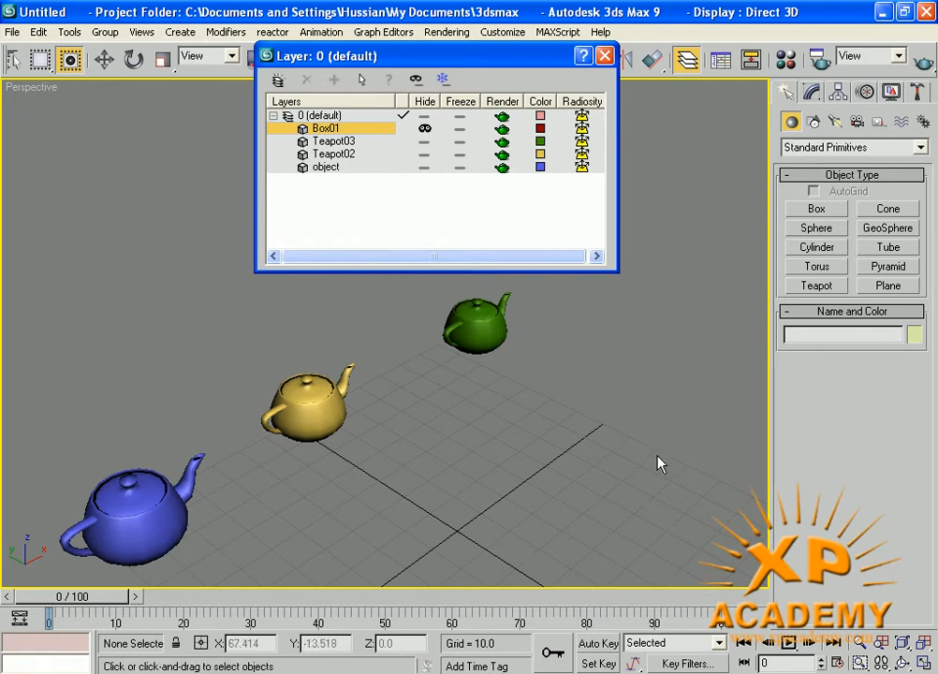
pyautogui.click(425, 130)
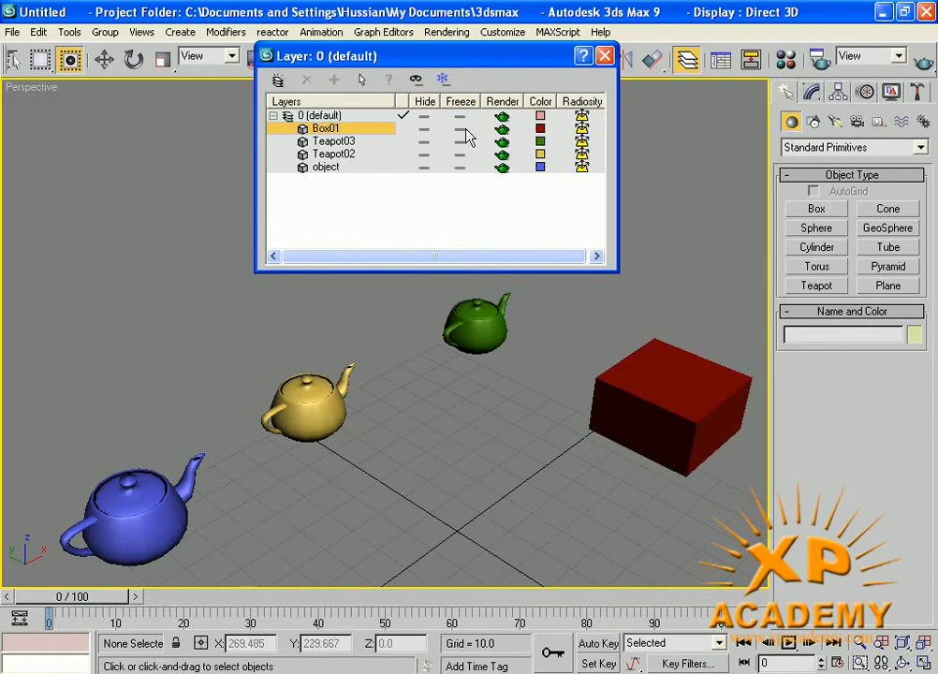
pyautogui.click(461, 130)
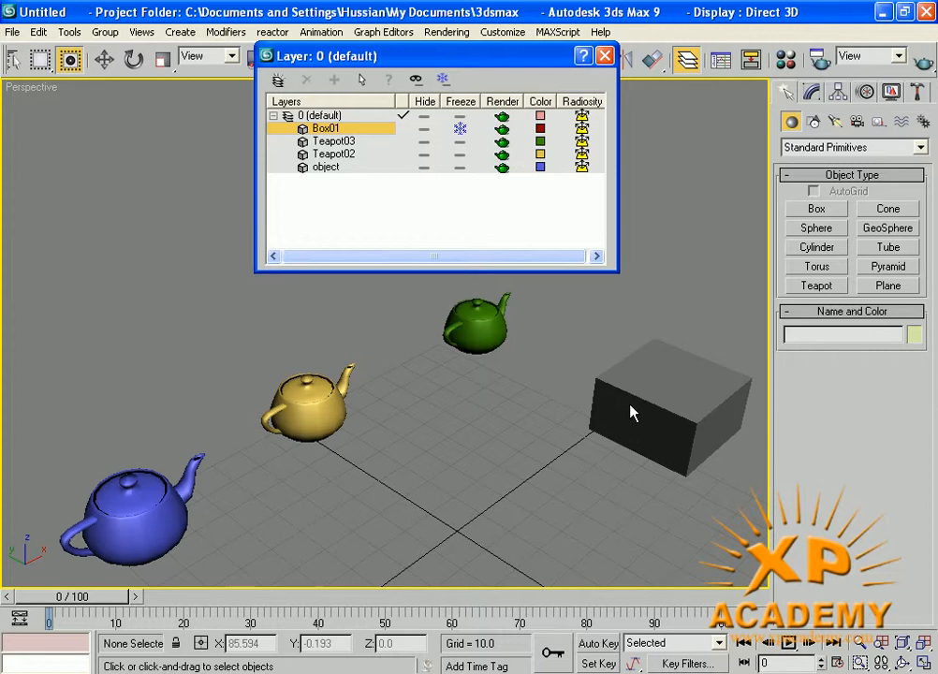
pyautogui.click(460, 128)
pyautogui.click(502, 128)
pyautogui.click(502, 128)
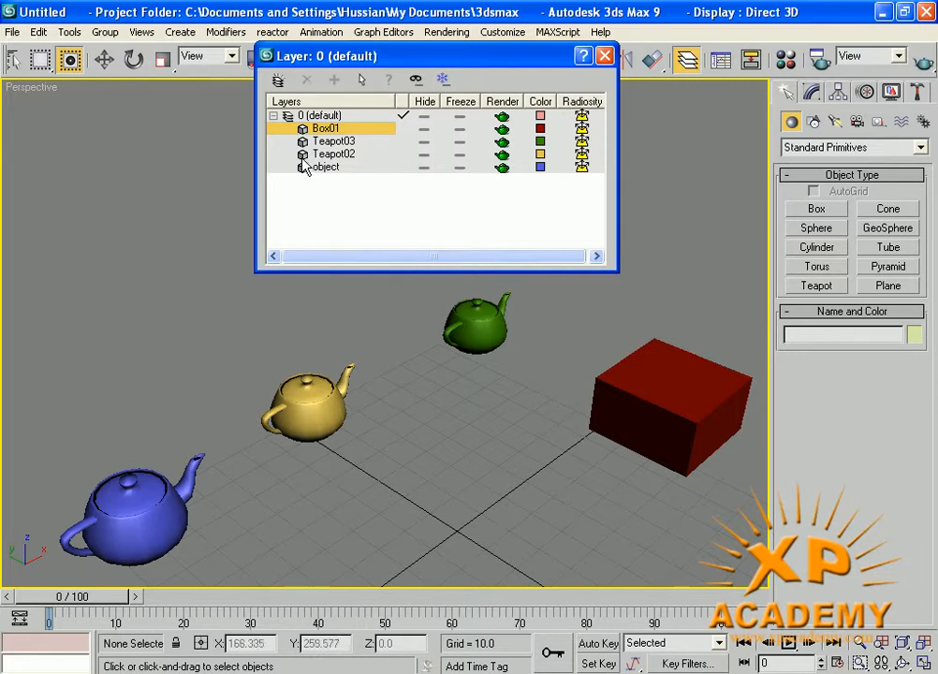
# Create a new layer in the Layer Manager and name it my-style-layer.
pyautogui.click(309, 115)
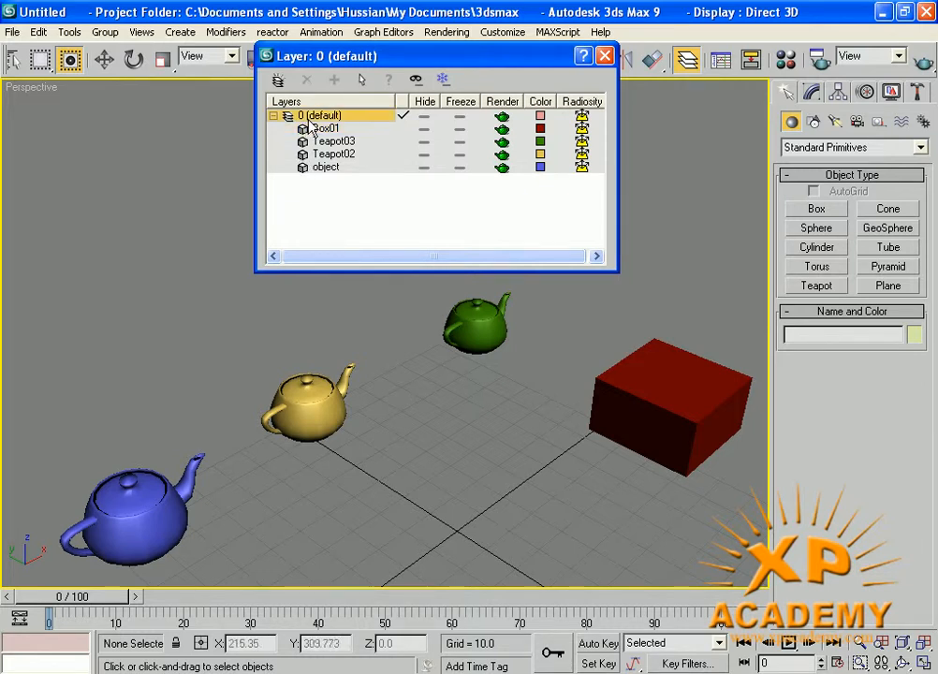
pyautogui.click(278, 84)
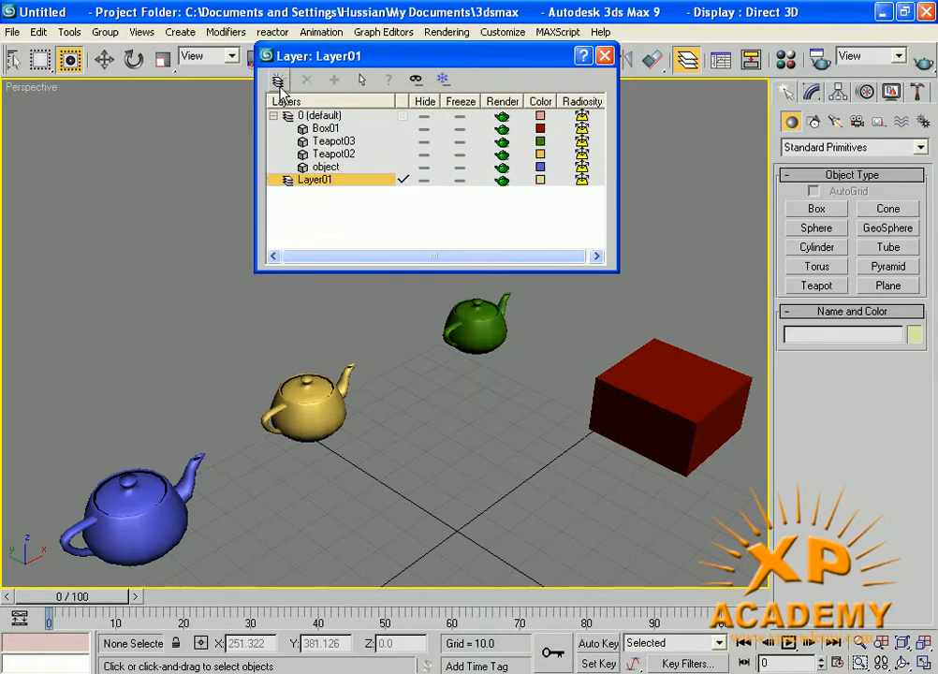
pyautogui.click(330, 180)
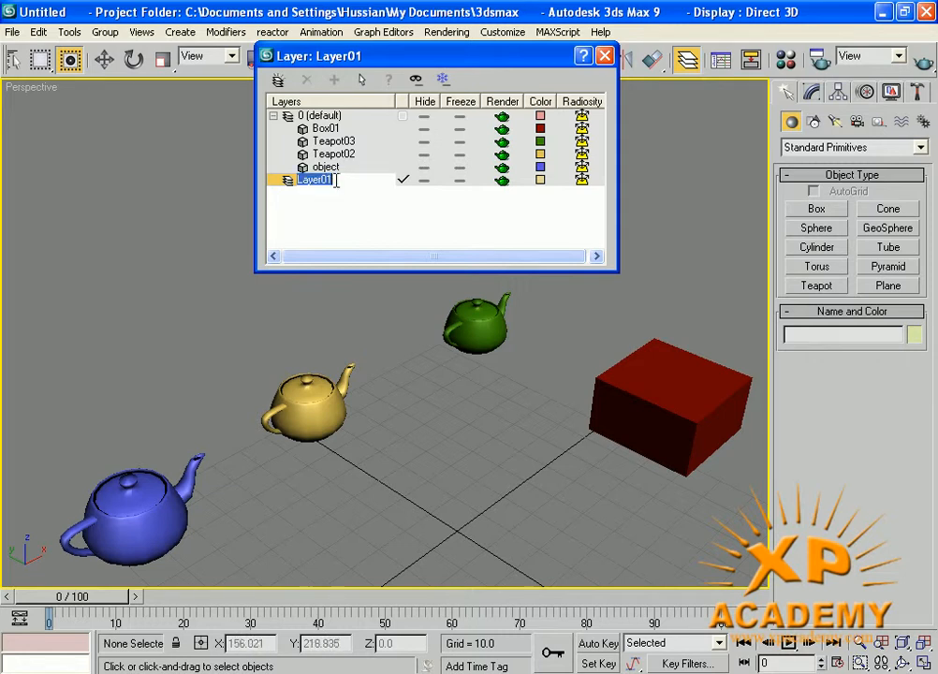
pyautogui.write('my')
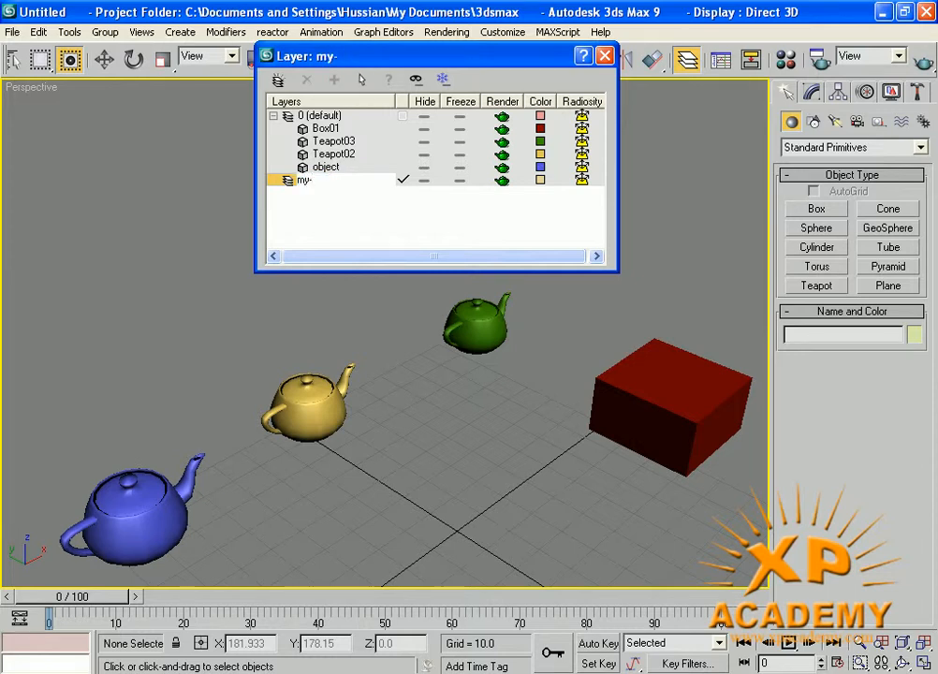
pyautogui.write('-style-layer')
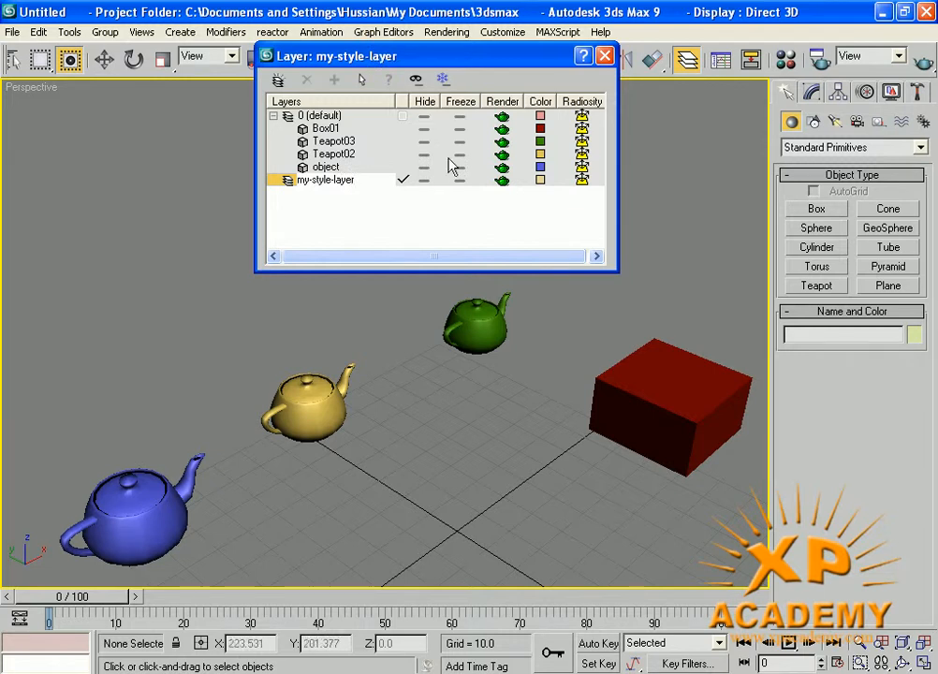
pyautogui.click(417, 218)
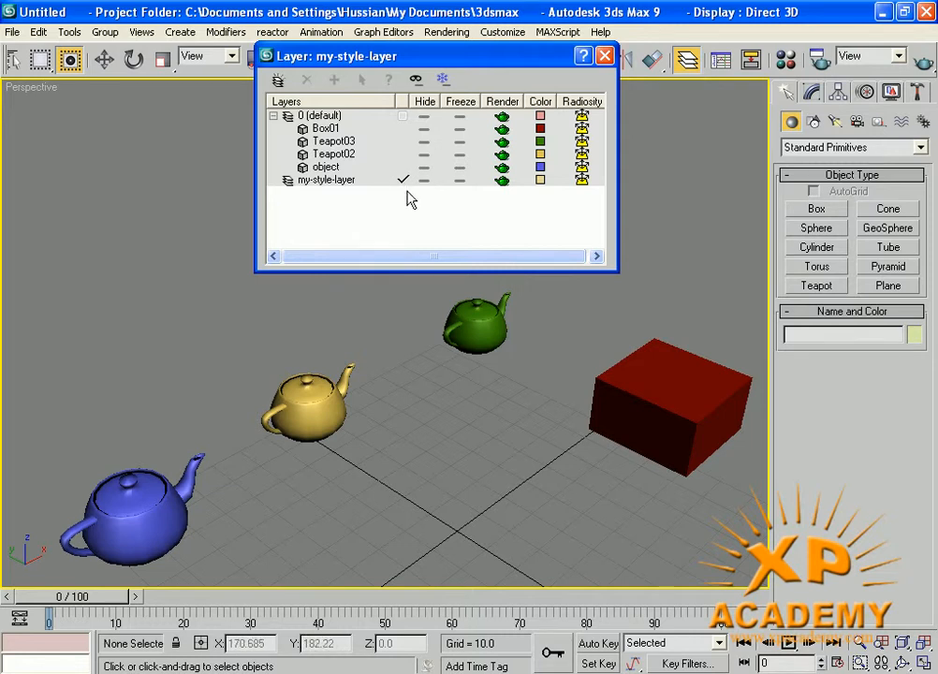
# Create a cylinder near the grid centre with a radius of about 4.2 and a height of about 32.
pyautogui.click(817, 247)
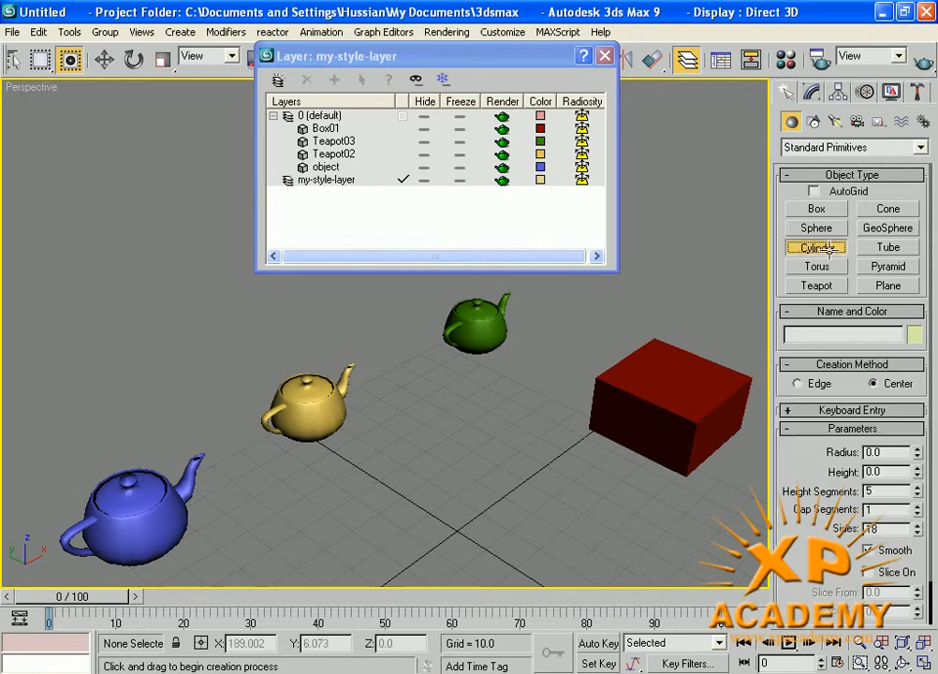
pyautogui.moveTo(459, 530); pyautogui.dragTo(465, 531)
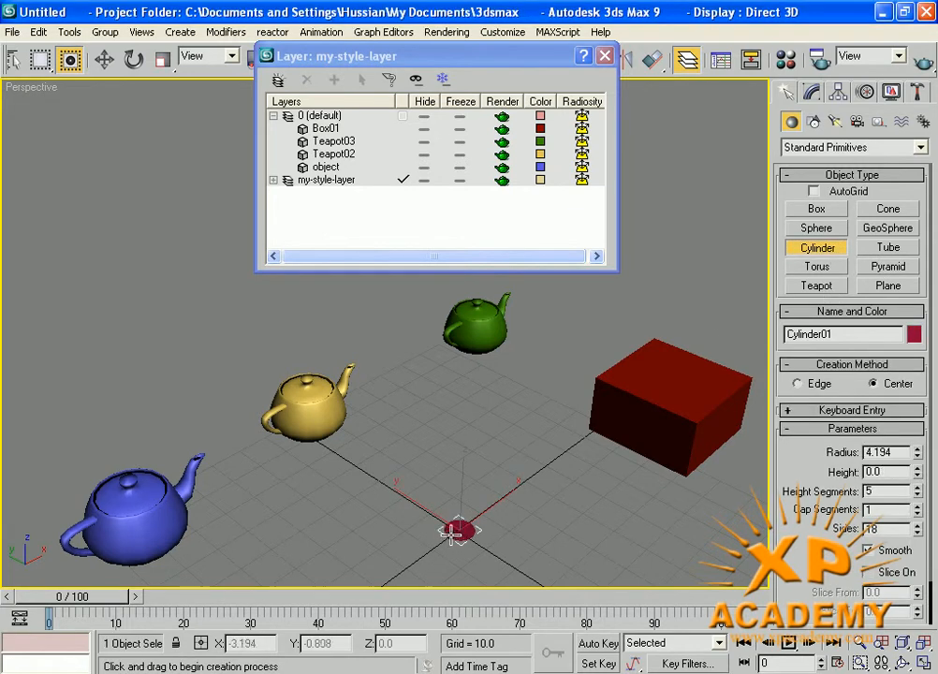
pyautogui.click(458, 418)
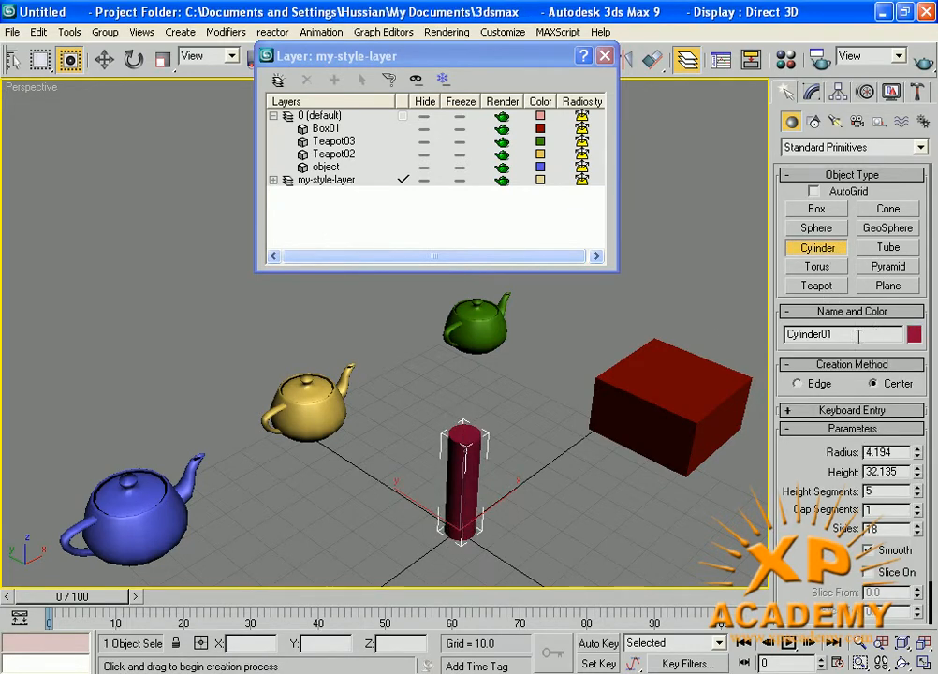
# Create a cone beside the cylinder with radii of about 9.4 and 2.4 and a height of about 25.
pyautogui.click(889, 208)
pyautogui.moveTo(381, 556); pyautogui.dragTo(403, 567)
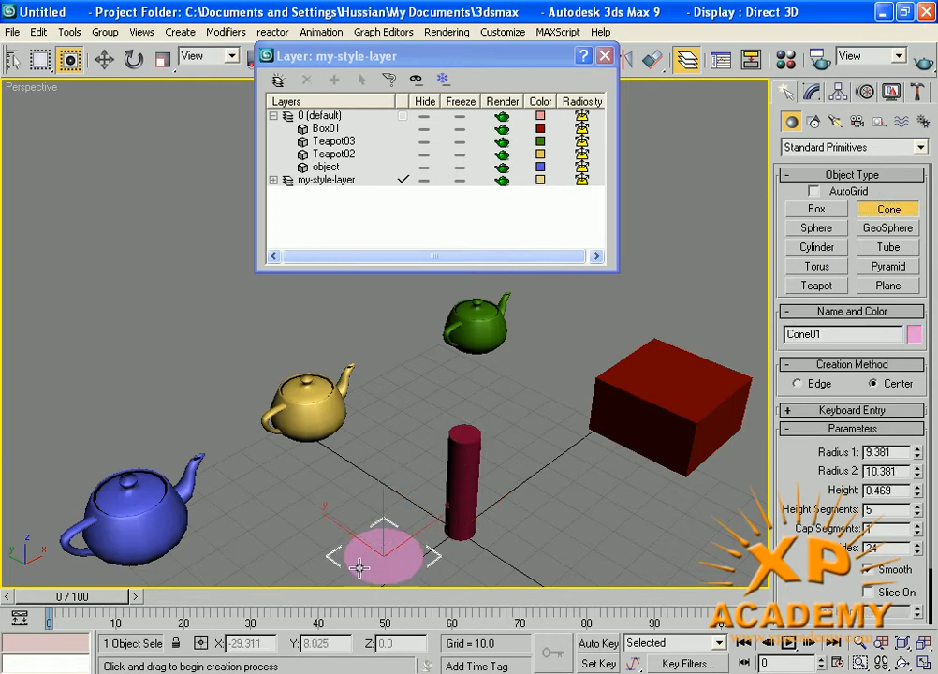
pyautogui.click(384, 494)
pyautogui.moveTo(384, 494); pyautogui.dragTo(384, 461, button='middle')
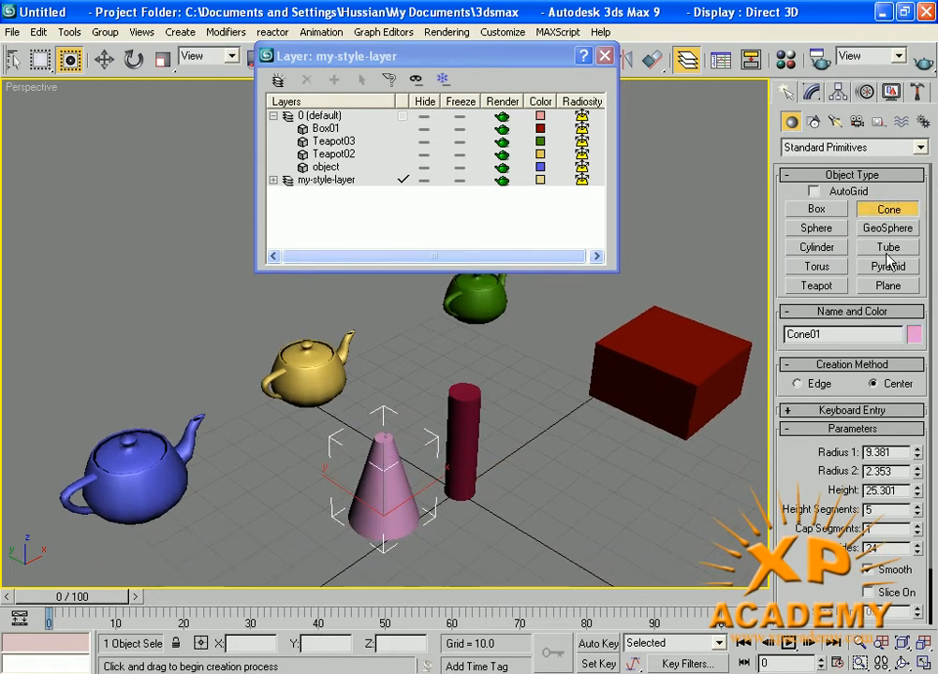
# Create a small box in front of the large red box and leave the Box command.
pyautogui.click(827, 213)
pyautogui.moveTo(628, 519); pyautogui.dragTo(723, 517)
pyautogui.click(718, 518)
pyautogui.rightClick(565, 484)
pyautogui.click(578, 481)
# Select the new green box, the cylinder and the cone one after another in the viewport.
pyautogui.click(666, 486)
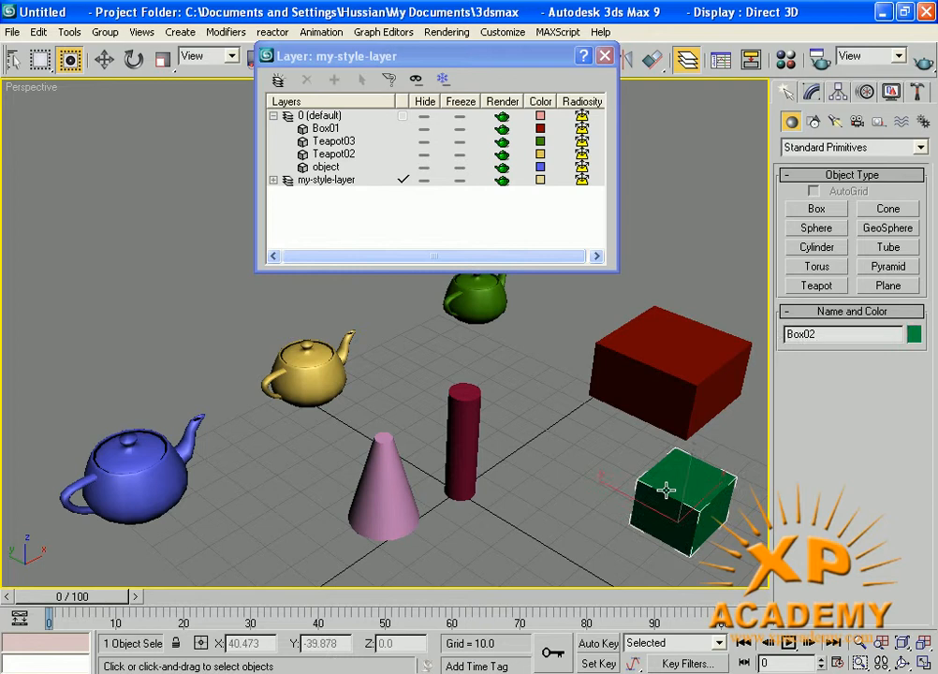
pyautogui.click(454, 482)
pyautogui.click(429, 520)
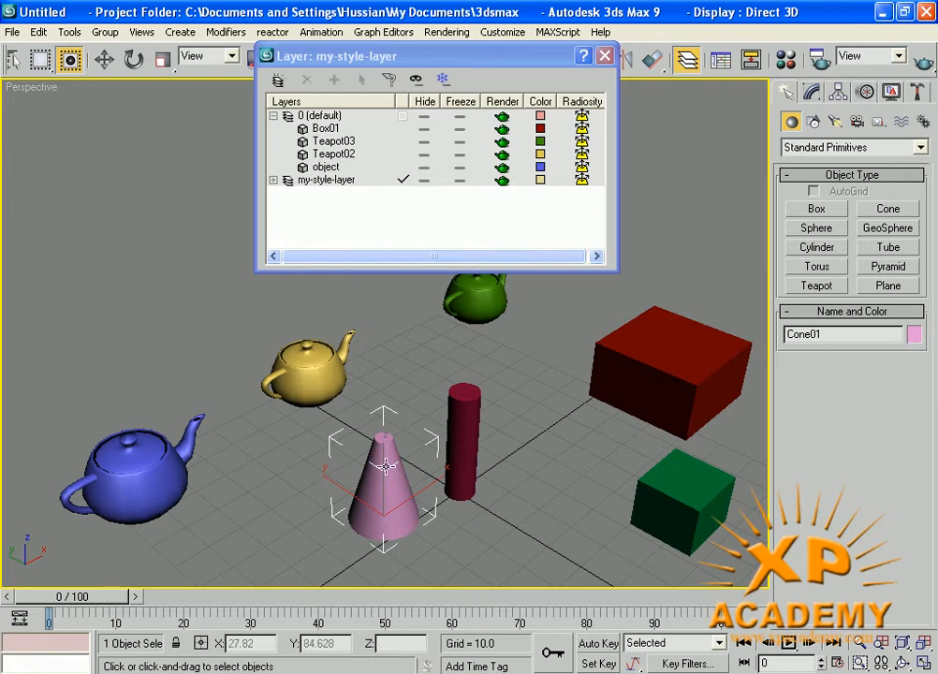
# Expand my-style-layer in the Layer Manager and highlight Box02, Cone01 and Cylinder01 one after another.
pyautogui.click(273, 180)
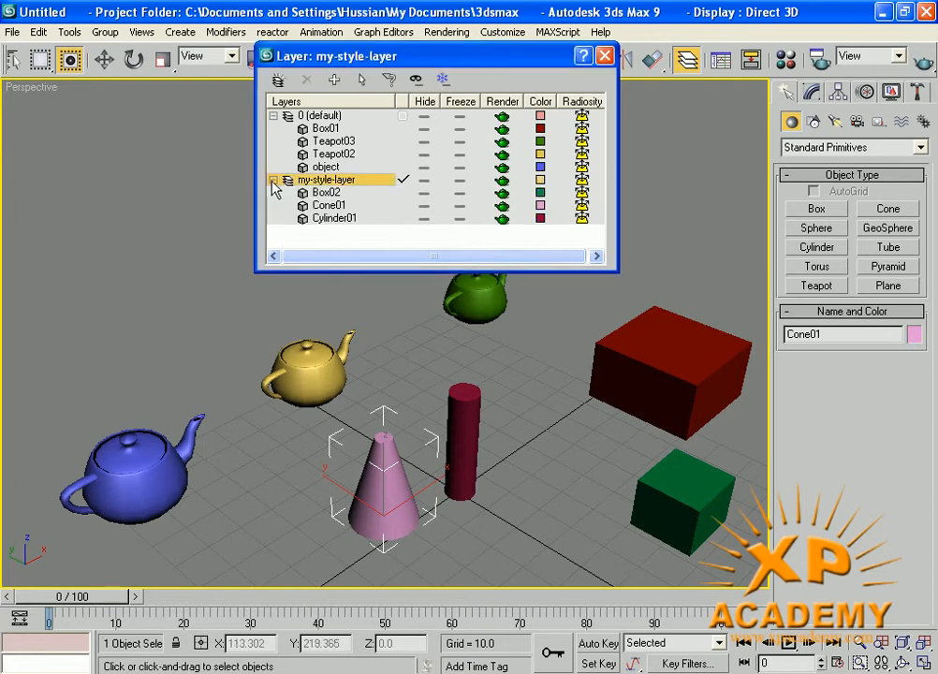
pyautogui.click(318, 193)
pyautogui.click(322, 205)
pyautogui.click(323, 218)
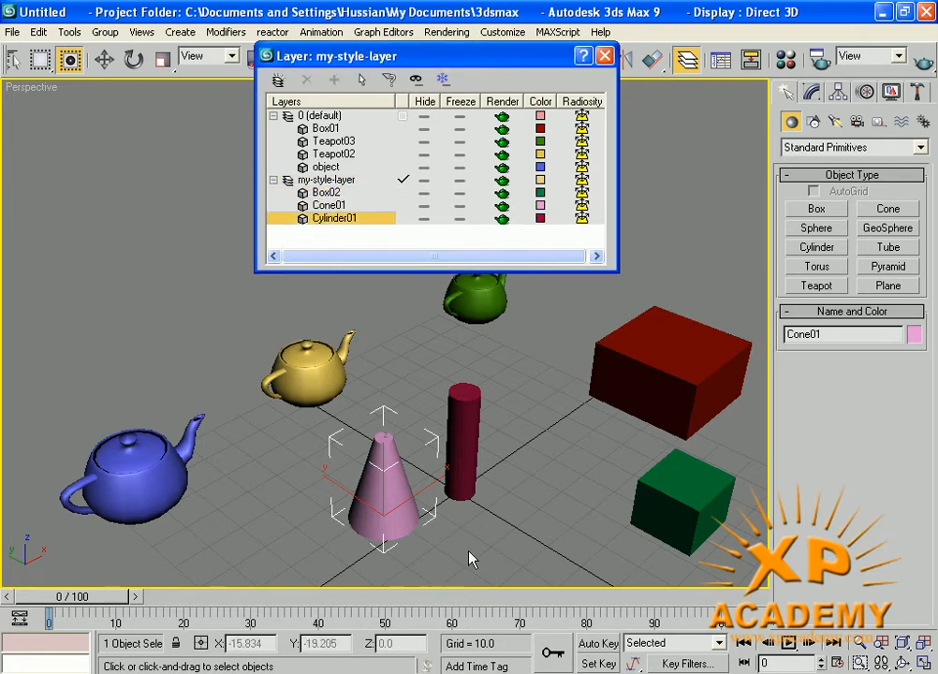
# Select Box02, Cone01 and Cylinder01 in the scene from the Layer Manager, clear the selection, and select all three again.
pyautogui.keyDown('ctrl'); pyautogui.click(325, 192); pyautogui.keyUp('ctrl')
pyautogui.keyDown('ctrl'); pyautogui.click(327, 205); pyautogui.keyUp('ctrl')
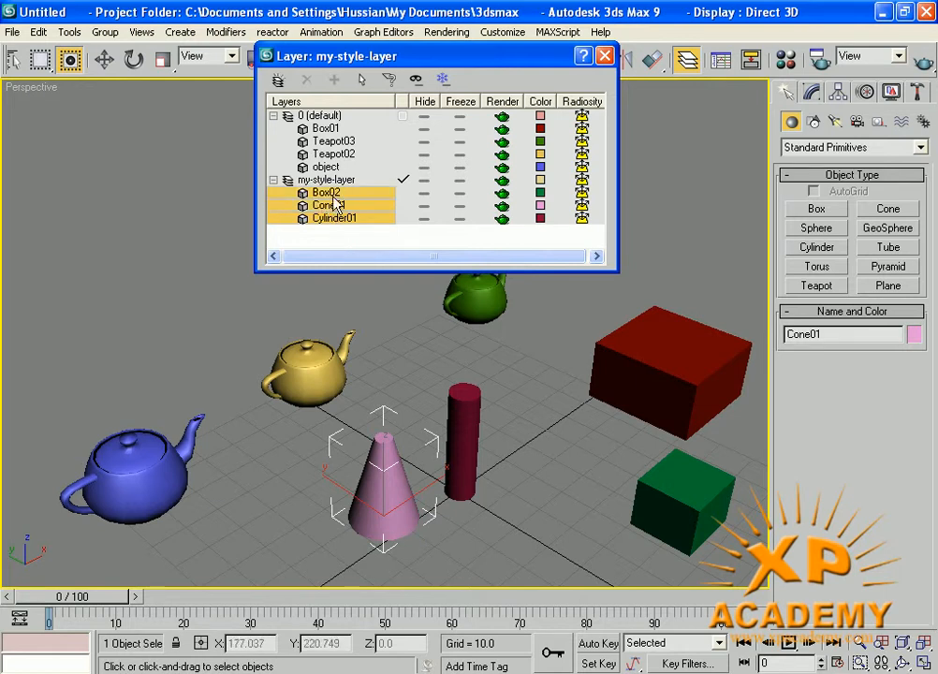
pyautogui.click(361, 81)
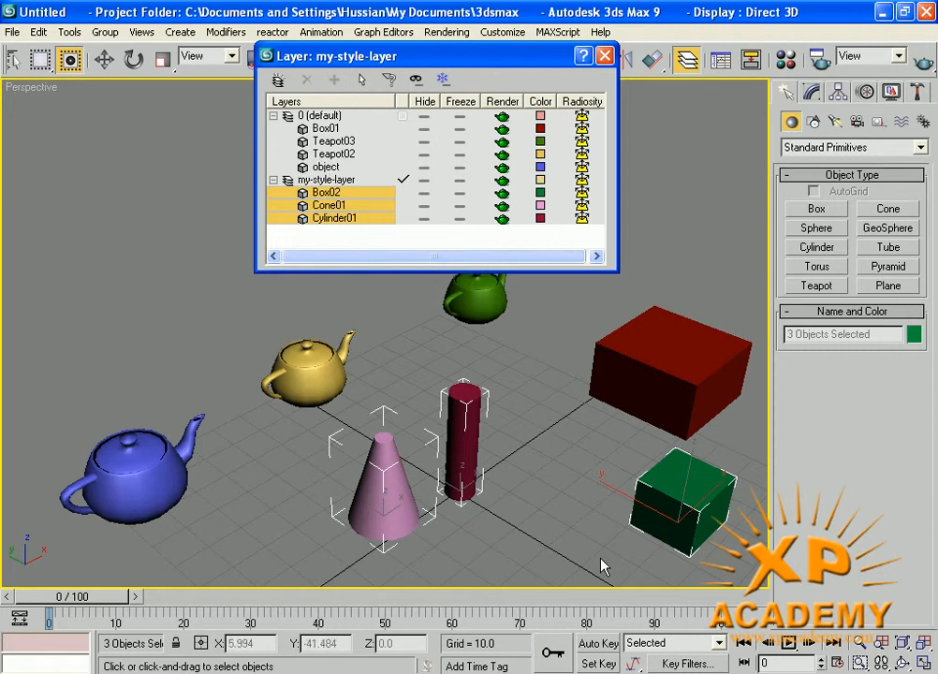
pyautogui.click(542, 489)
pyautogui.click(332, 236)
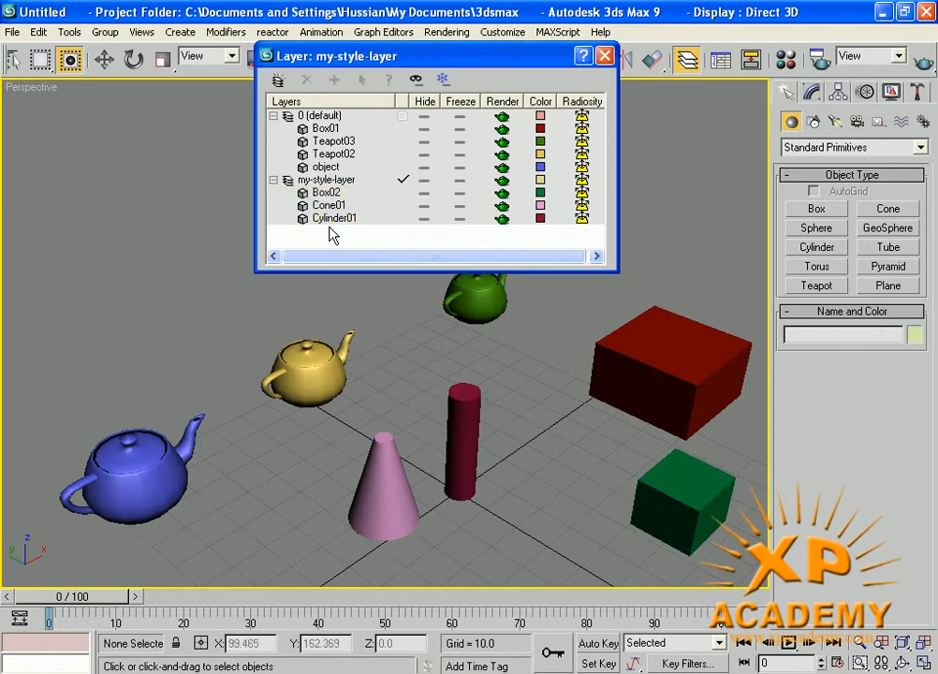
pyautogui.moveTo(329, 218); pyautogui.dragTo(334, 199)
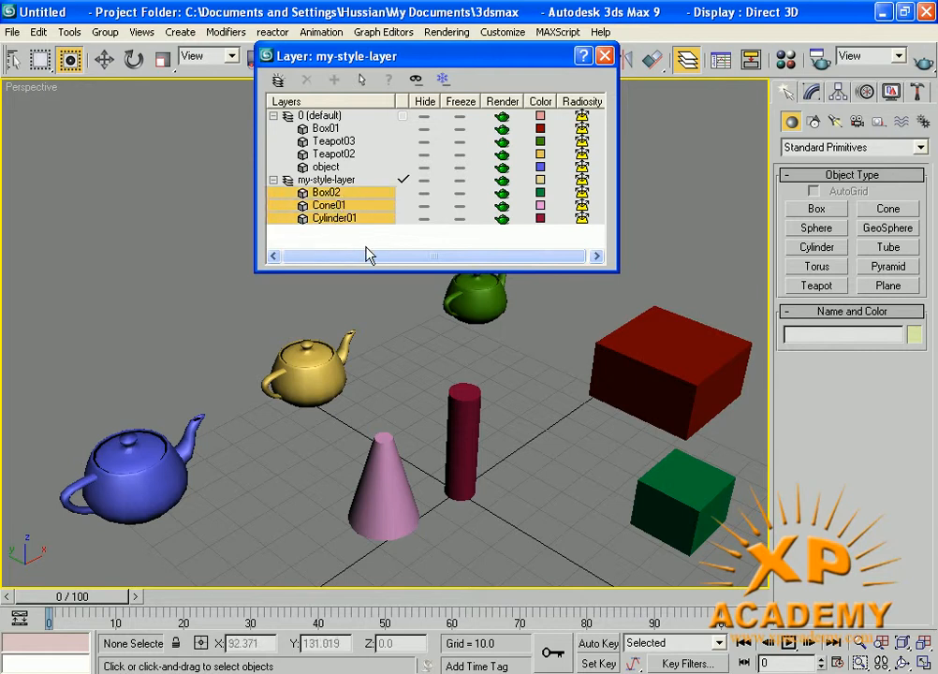
pyautogui.click(362, 82)
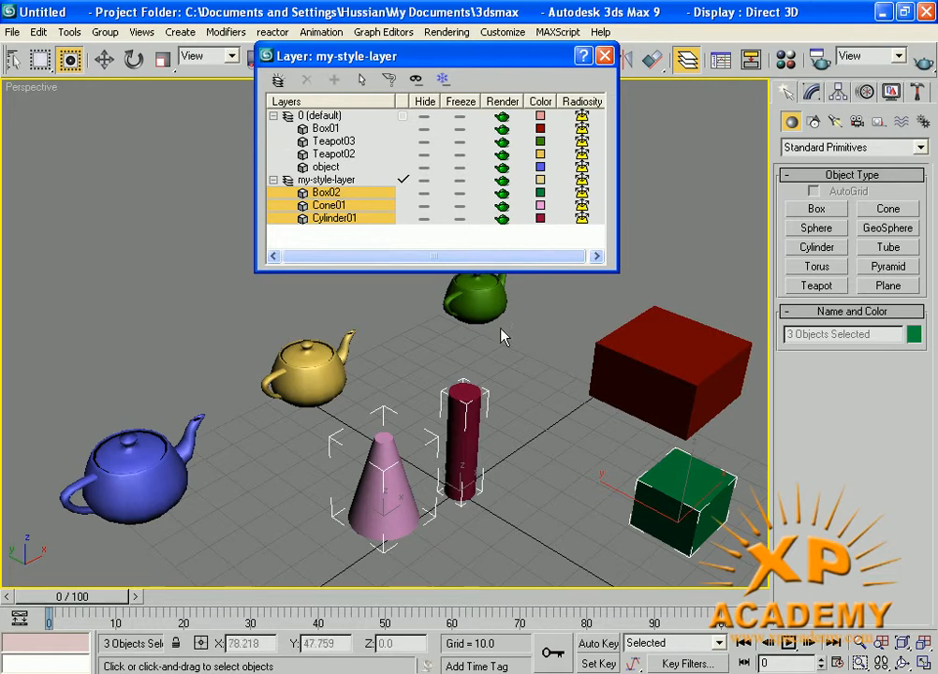
# Hide the whole 0 (default) layer, collapse its object list, and clear the scene selection.
pyautogui.click(424, 116)
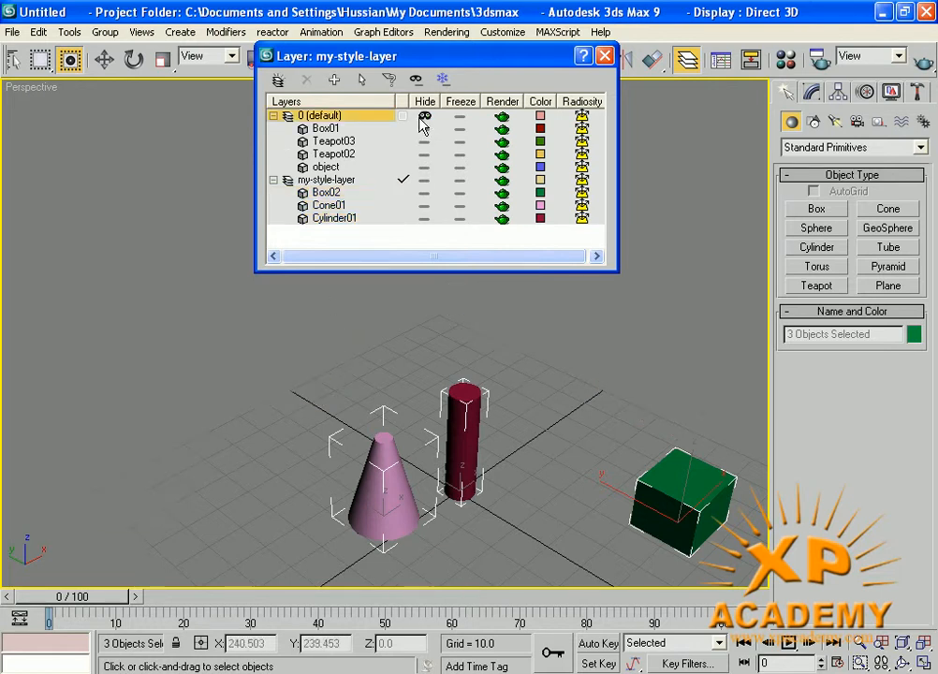
pyautogui.click(273, 115)
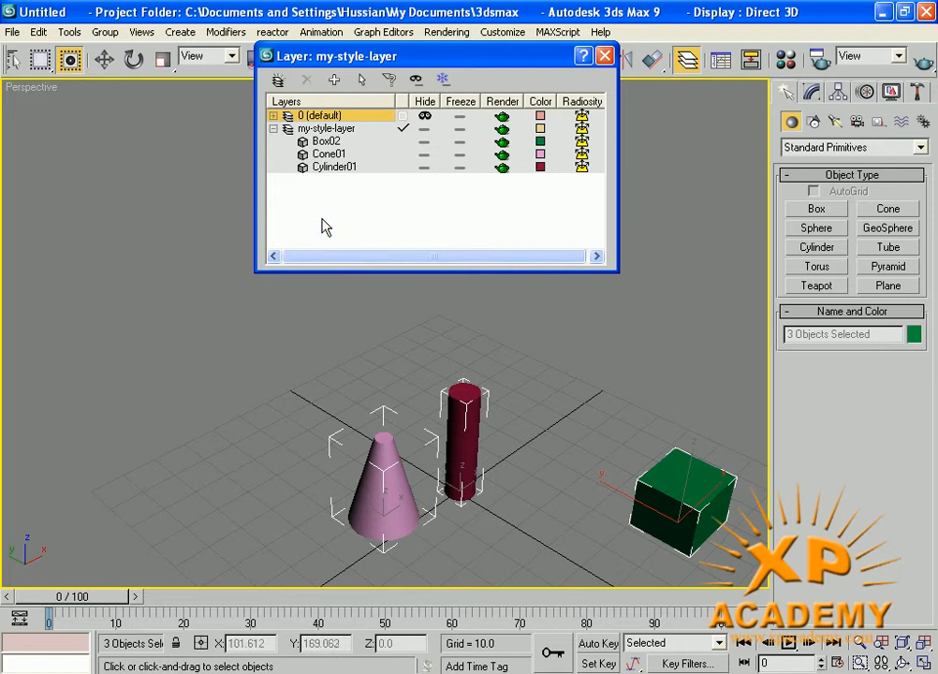
pyautogui.click(581, 412)
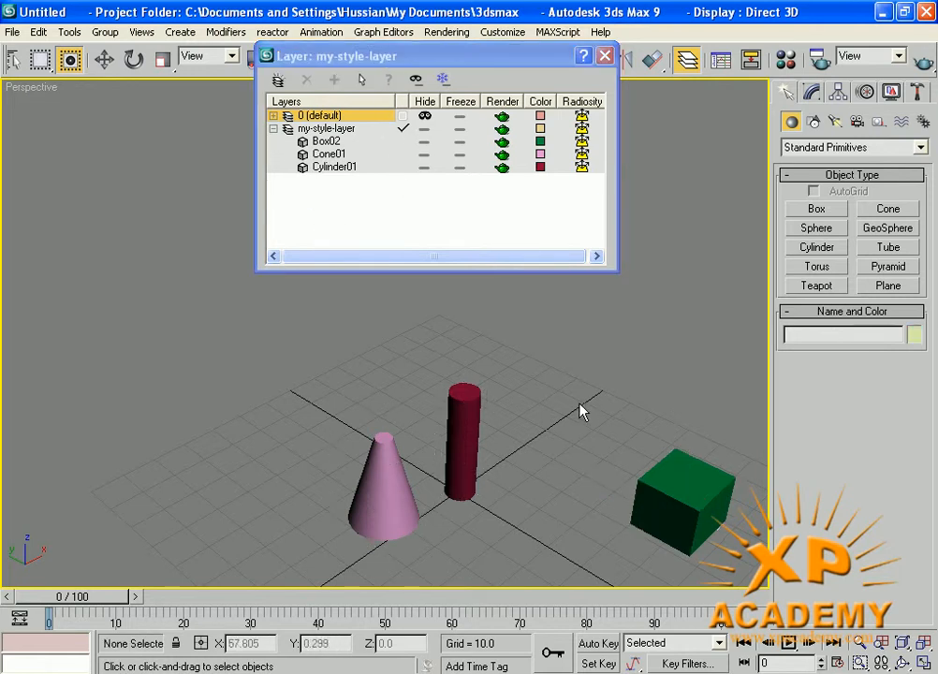
# Select the cone in the viewport, and hide and unhide Box02 through the Layer Manager.
pyautogui.click(383, 505)
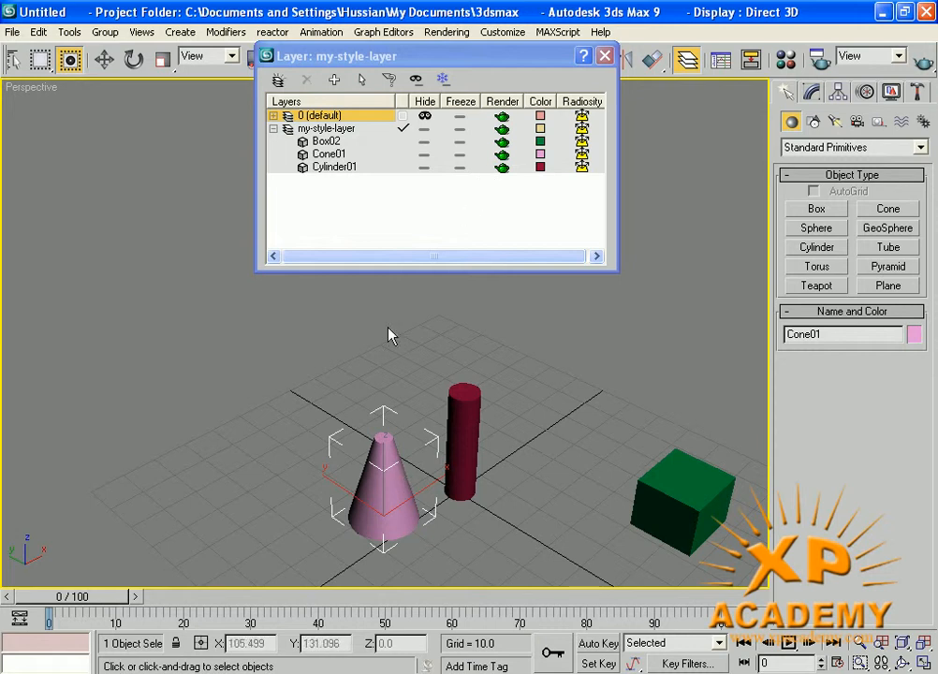
pyautogui.click(425, 142)
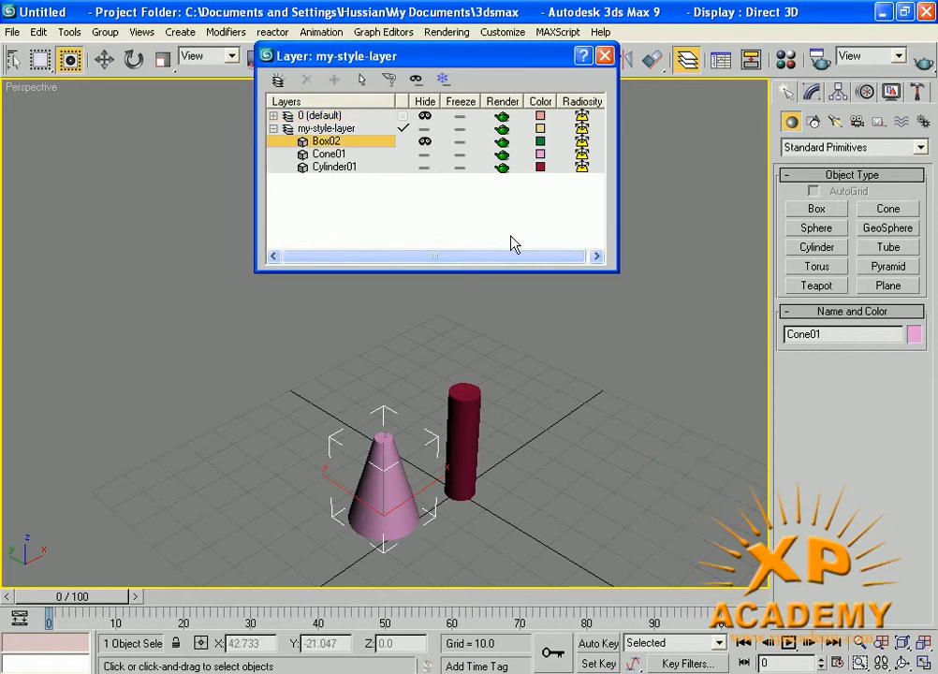
pyautogui.click(425, 141)
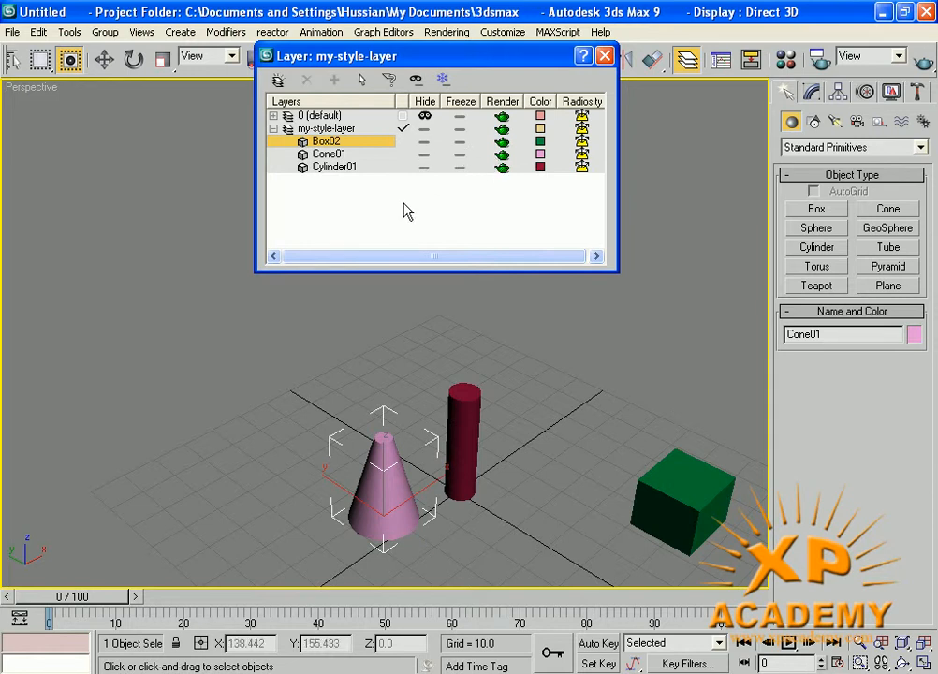
# Expand the 0 (default) layer and unhide it.
pyautogui.click(272, 116)
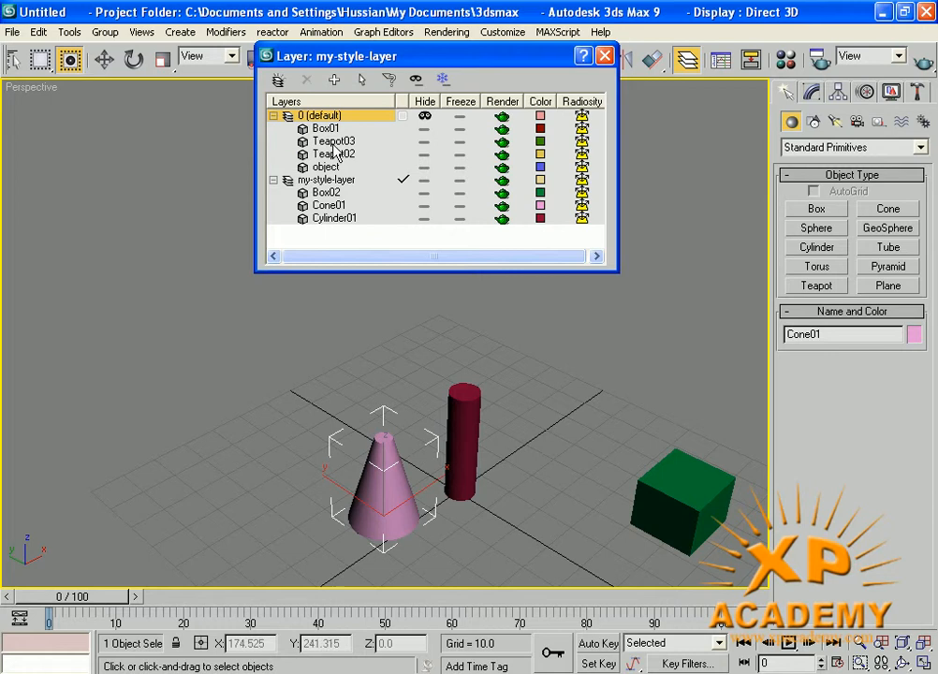
pyautogui.click(424, 116)
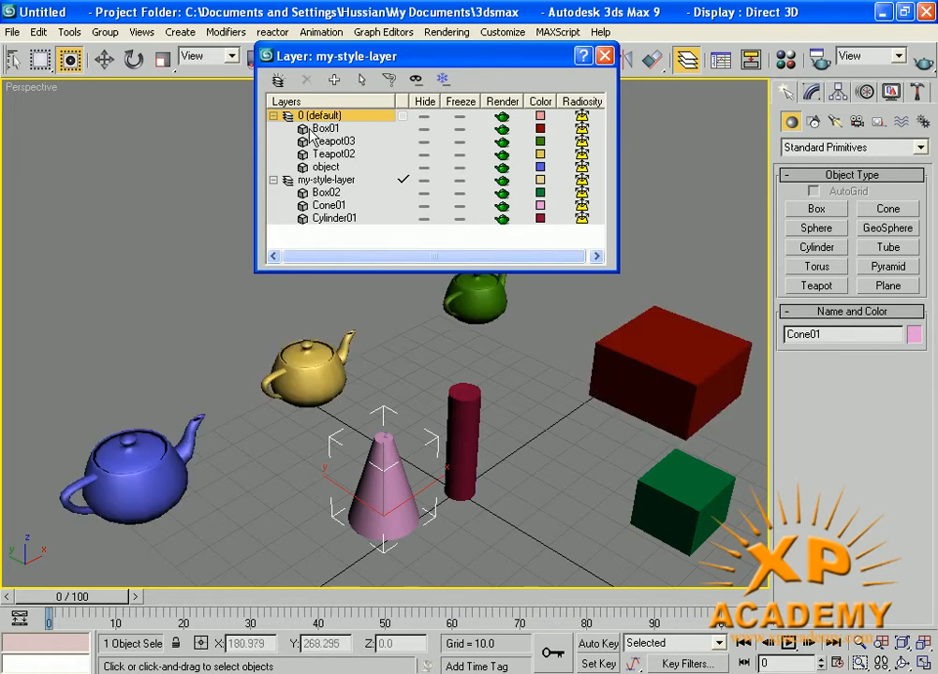
# Highlight Teapot03, Teapot02 and object individually in the default layer, and extend the highlight from object to Teapot02 and Teapot03.
pyautogui.click(335, 142)
pyautogui.click(333, 153)
pyautogui.click(328, 166)
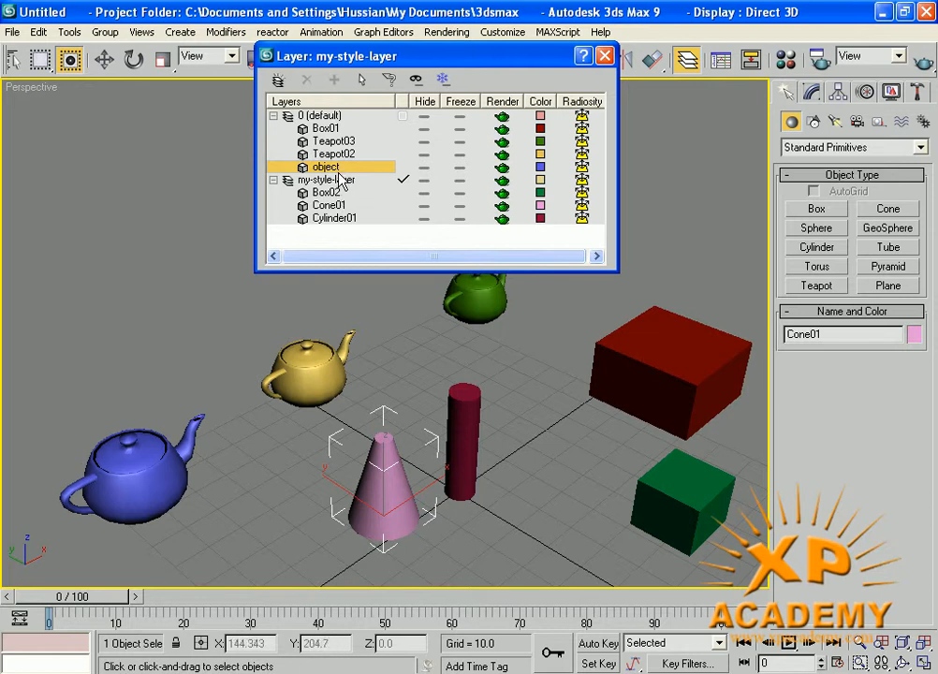
pyautogui.keyDown('ctrl'); pyautogui.click(338, 154); pyautogui.keyUp('ctrl')
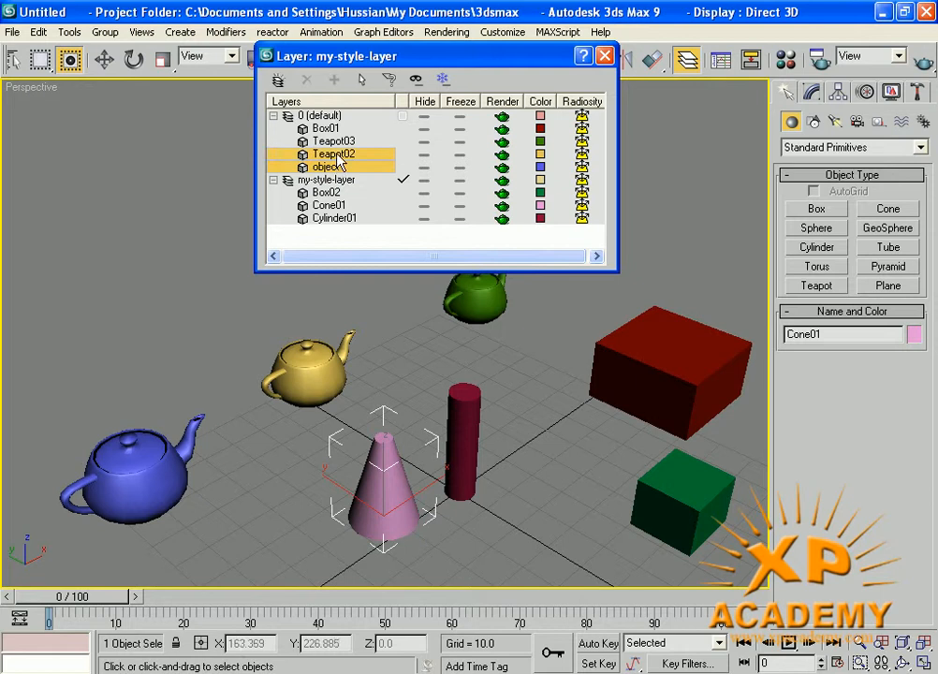
pyautogui.keyDown('ctrl'); pyautogui.click(338, 143); pyautogui.keyUp('ctrl')
# Open the layer properties of my-style-layer and close them without changes.
pyautogui.click(326, 178)
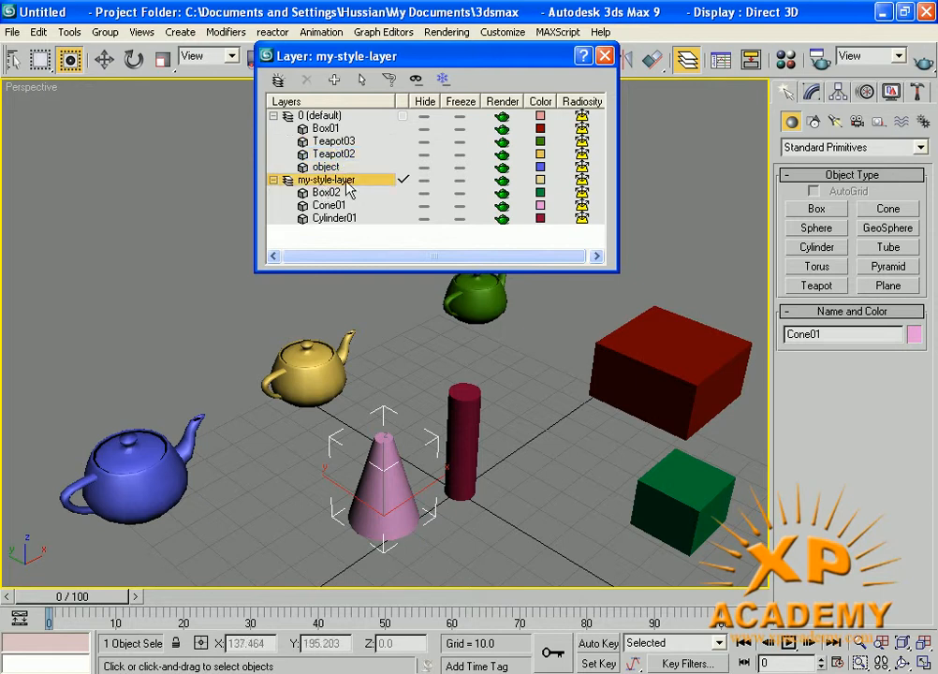
pyautogui.click(326, 179)
pyautogui.click(287, 181)
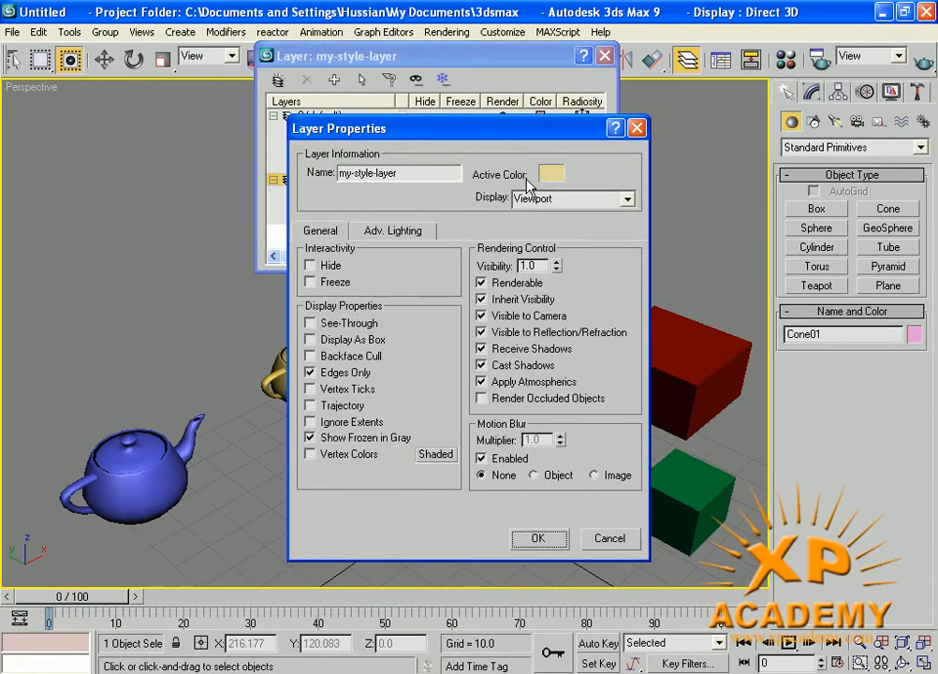
pyautogui.click(604, 543)
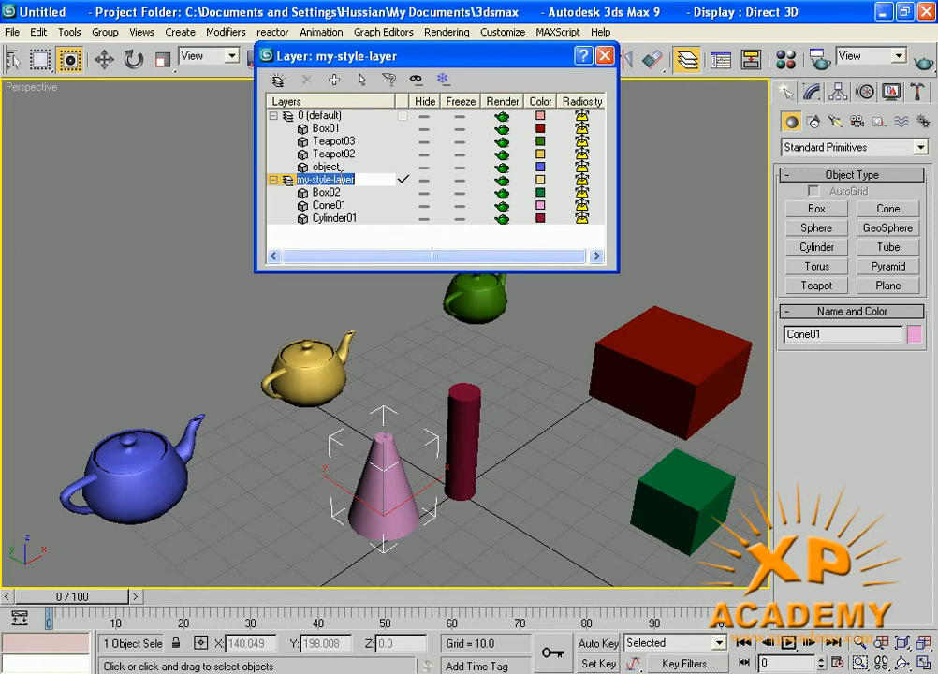
# Open the object properties of Box02 from the Layer Manager and close them without changes.
pyautogui.click(312, 180)
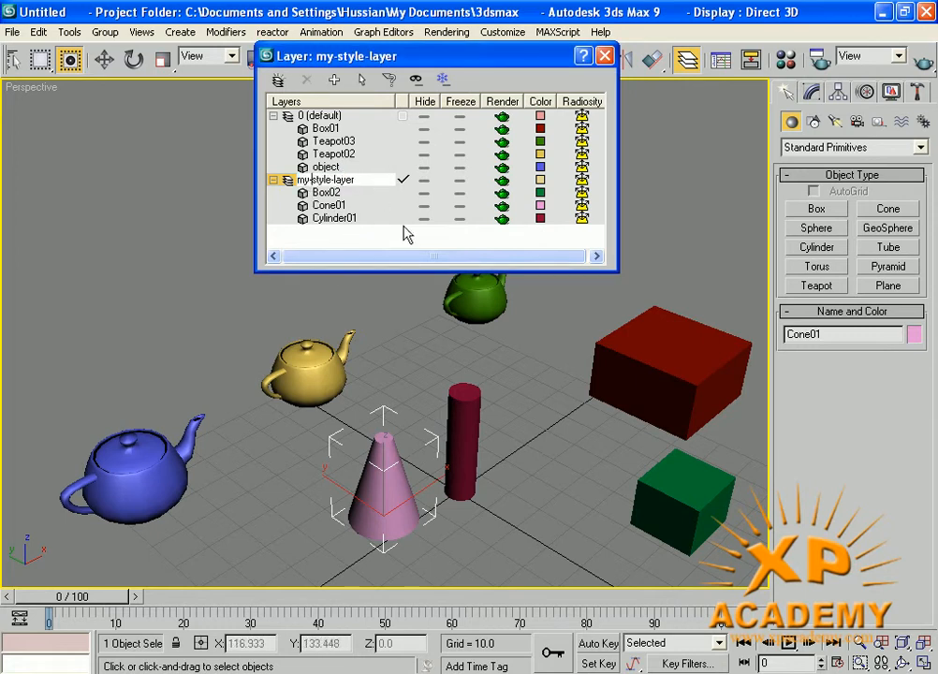
pyautogui.click(302, 192)
pyautogui.click(641, 62)
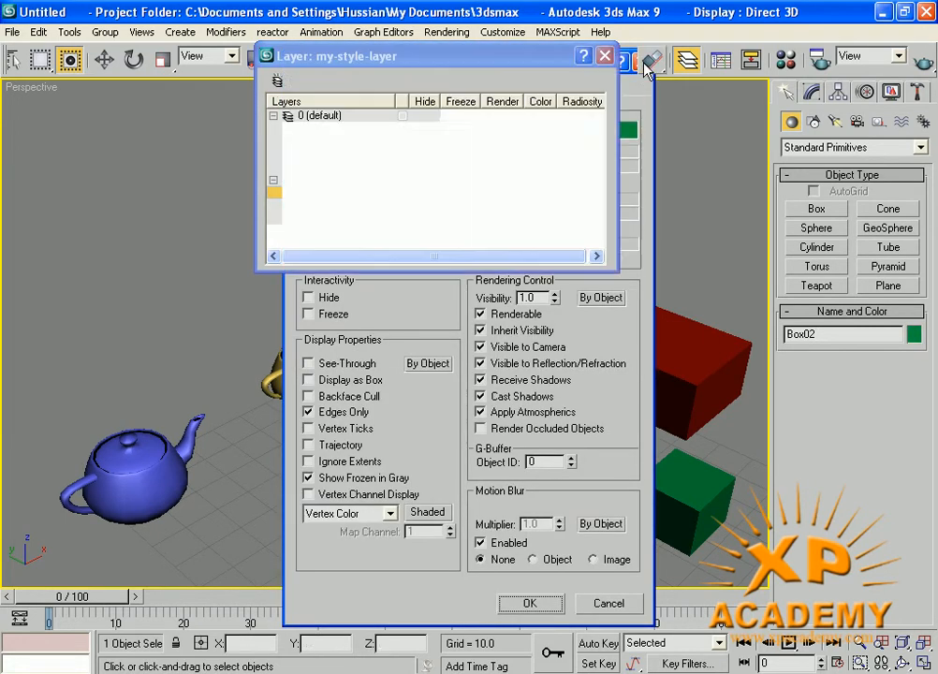
# Select the blue, yellow and green teapots in the viewport and add them to my-style-layer.
pyautogui.click(400, 182)
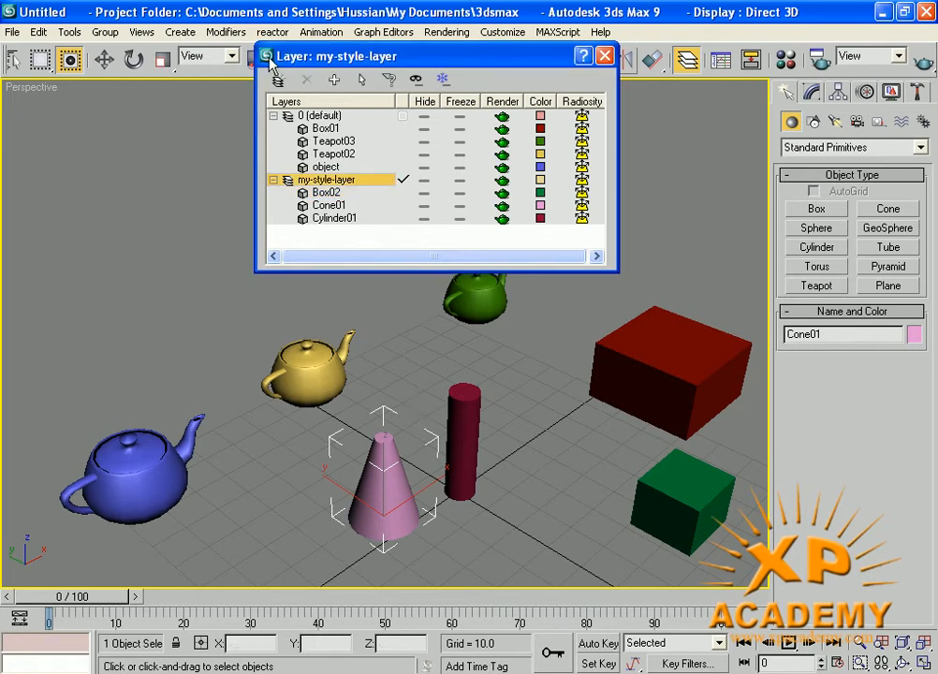
pyautogui.click(405, 364)
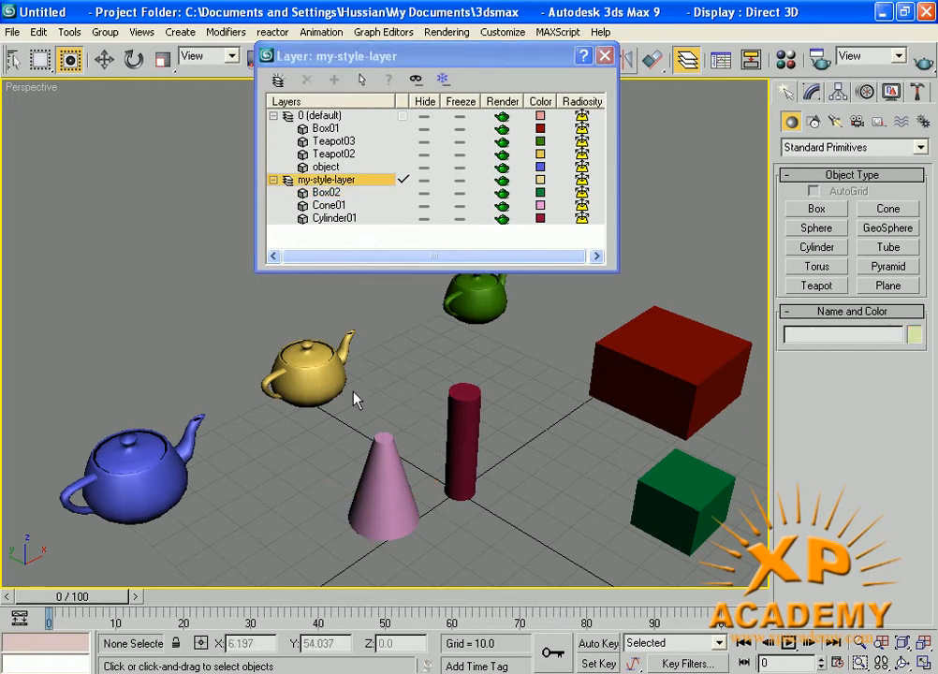
pyautogui.click(159, 487)
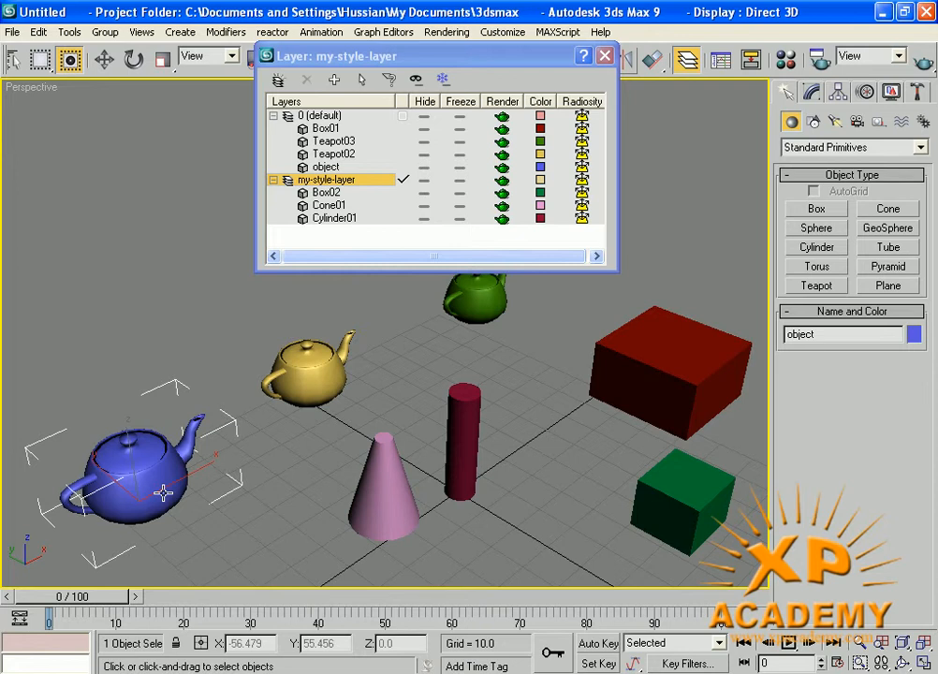
pyautogui.keyDown('ctrl'); pyautogui.click(316, 401); pyautogui.keyUp('ctrl')
pyautogui.keyDown('ctrl'); pyautogui.click(470, 318); pyautogui.keyUp('ctrl')
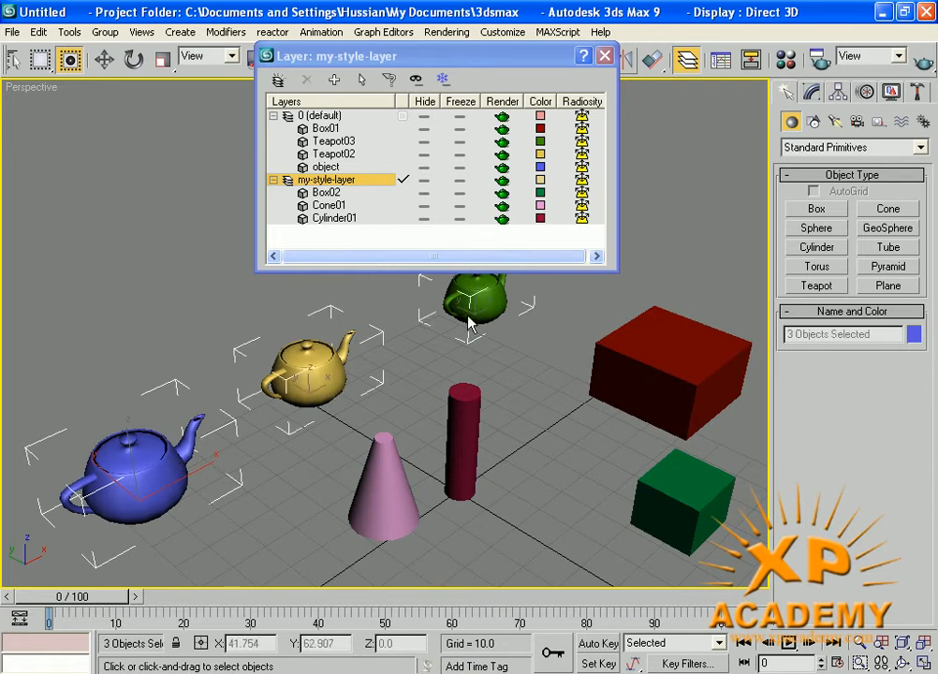
pyautogui.click(335, 82)
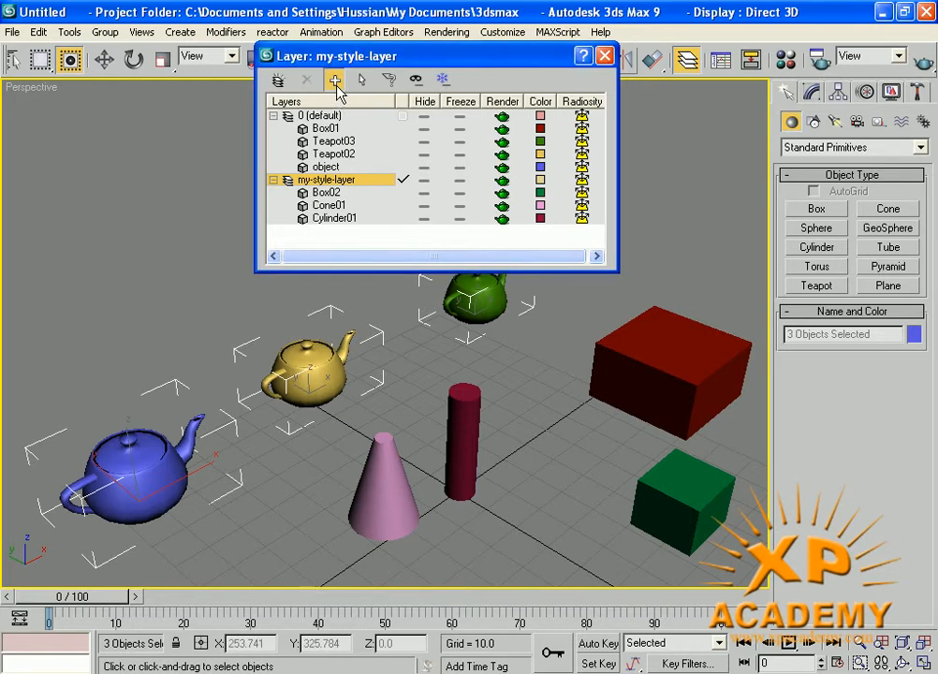
pyautogui.click(335, 82)
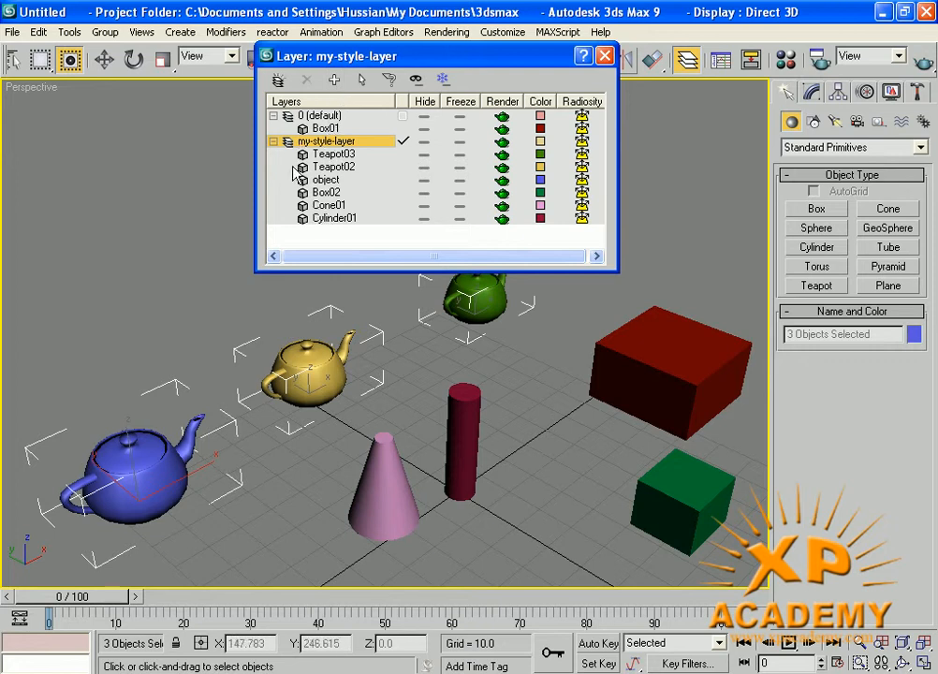
# Highlight Box01 in the default layer, clear the scene selection, and select the highlighted box from the Layer Manager.
pyautogui.click(328, 116)
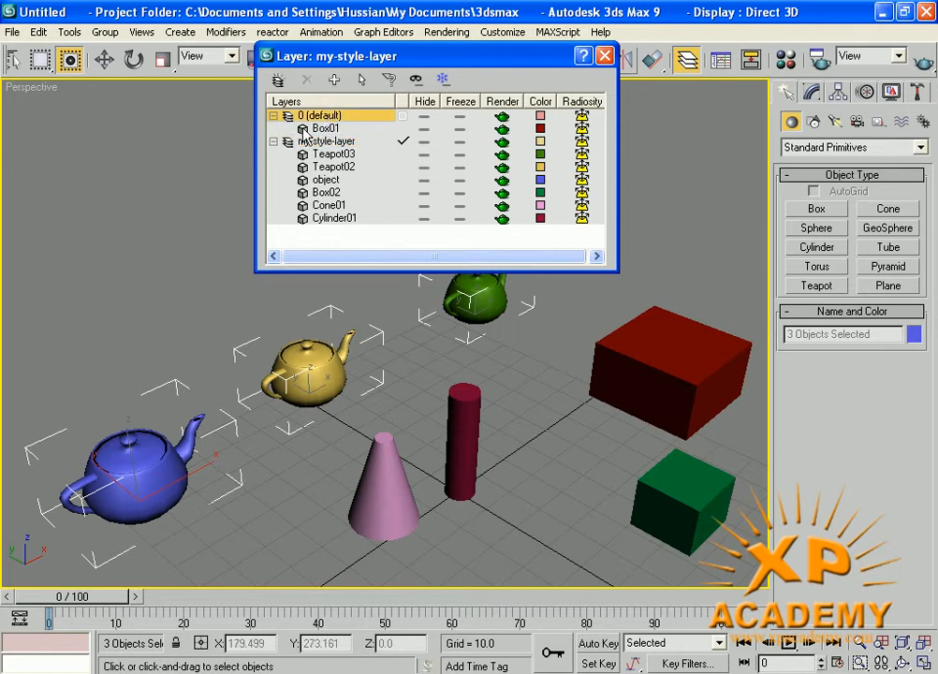
pyautogui.click(322, 131)
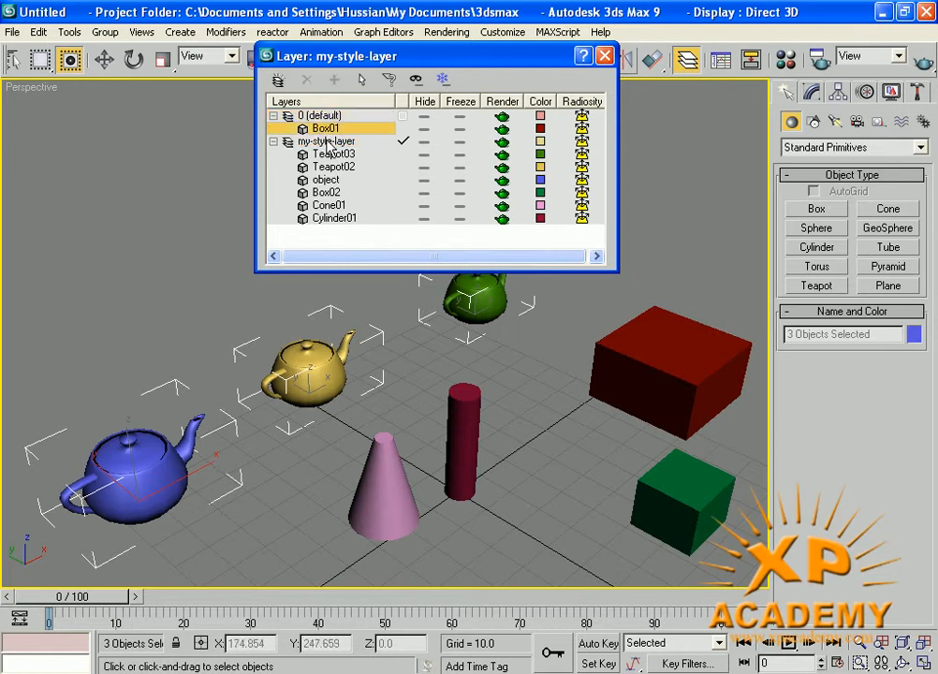
pyautogui.click(560, 374)
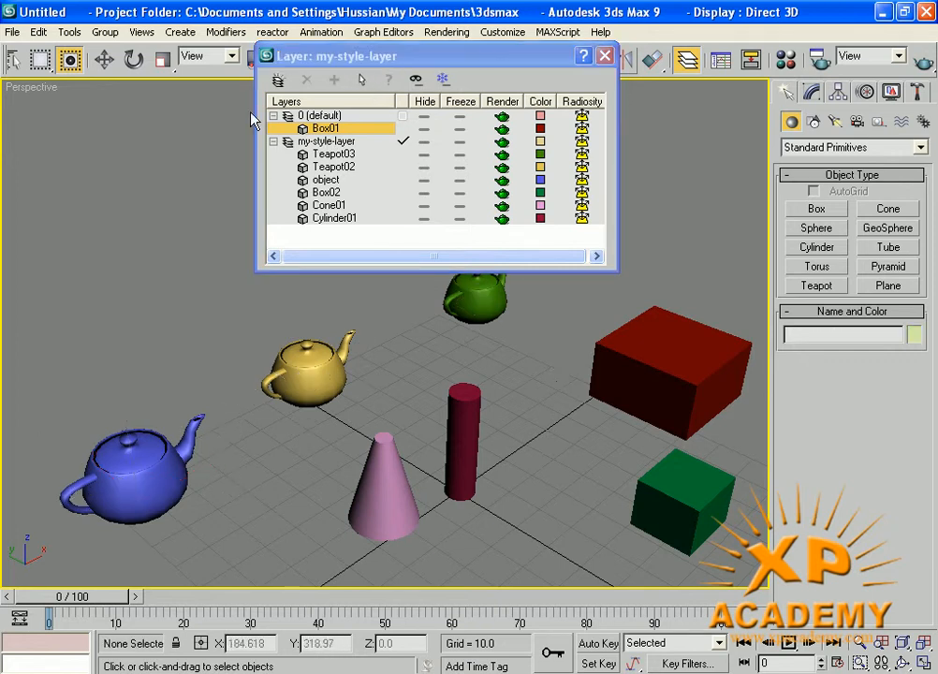
pyautogui.click(362, 80)
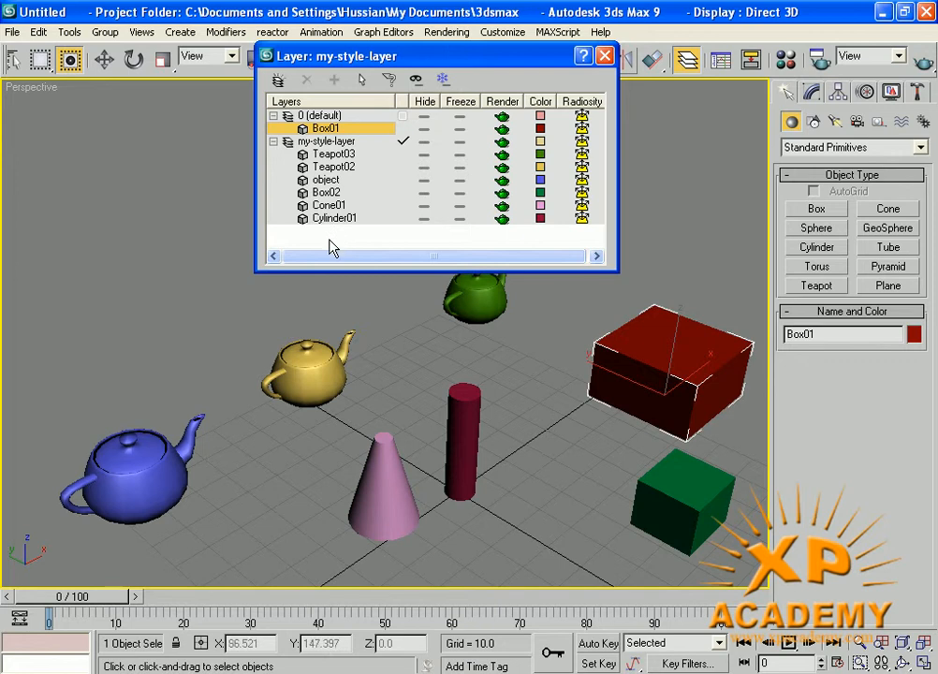
# Cut Teapot03, Teapot02, object and Box02 from my-style-layer and paste them into the 0 (default) layer.
pyautogui.click(328, 155)
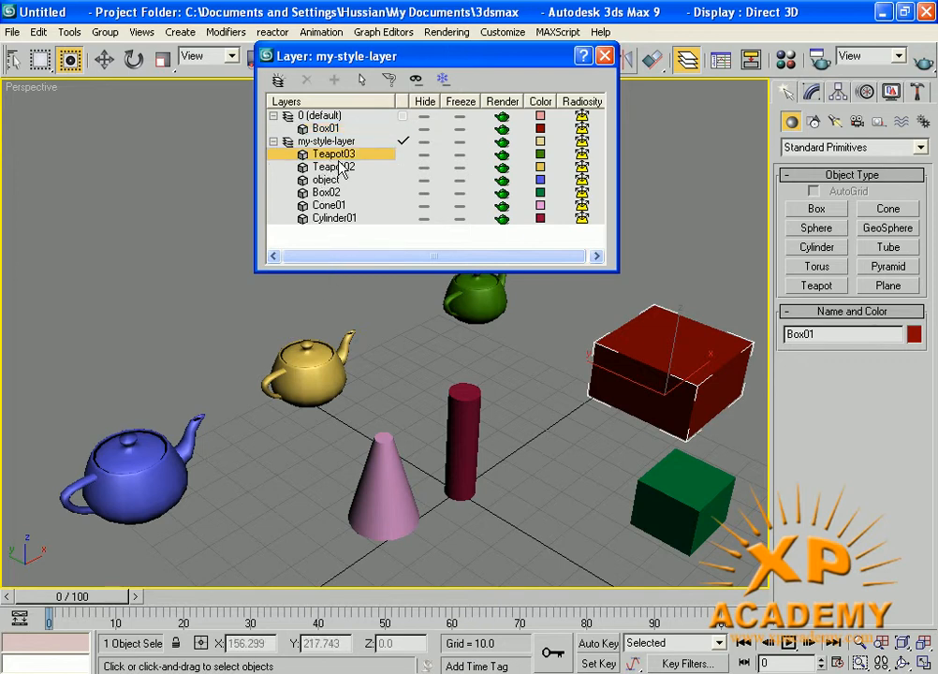
pyautogui.keyDown('ctrl'); pyautogui.click(328, 168); pyautogui.keyUp('ctrl')
pyautogui.keyDown('ctrl'); pyautogui.click(326, 179); pyautogui.keyUp('ctrl')
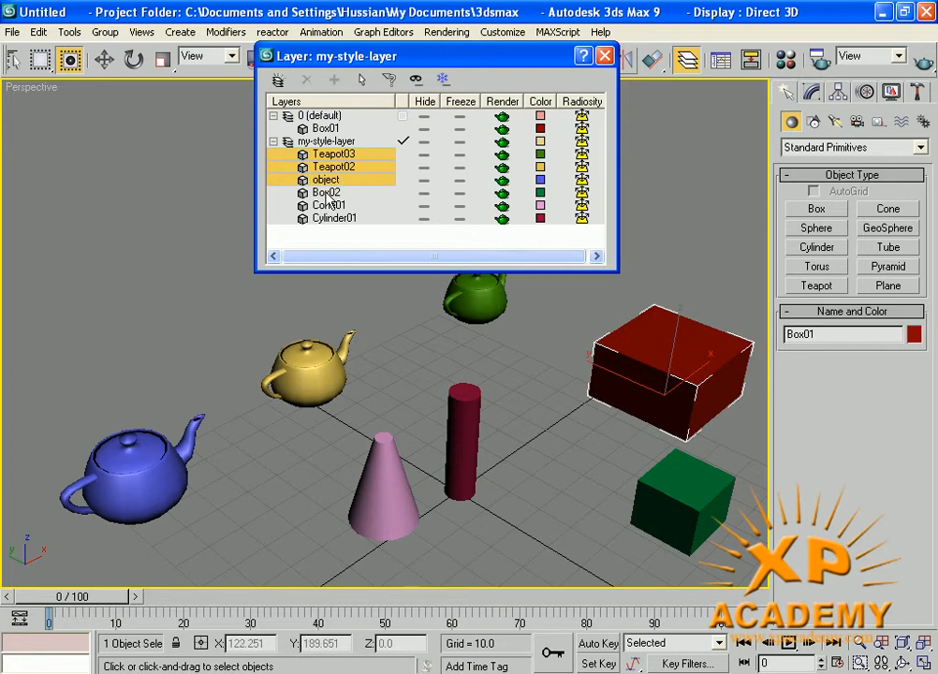
pyautogui.keyDown('ctrl'); pyautogui.click(326, 192); pyautogui.keyUp('ctrl')
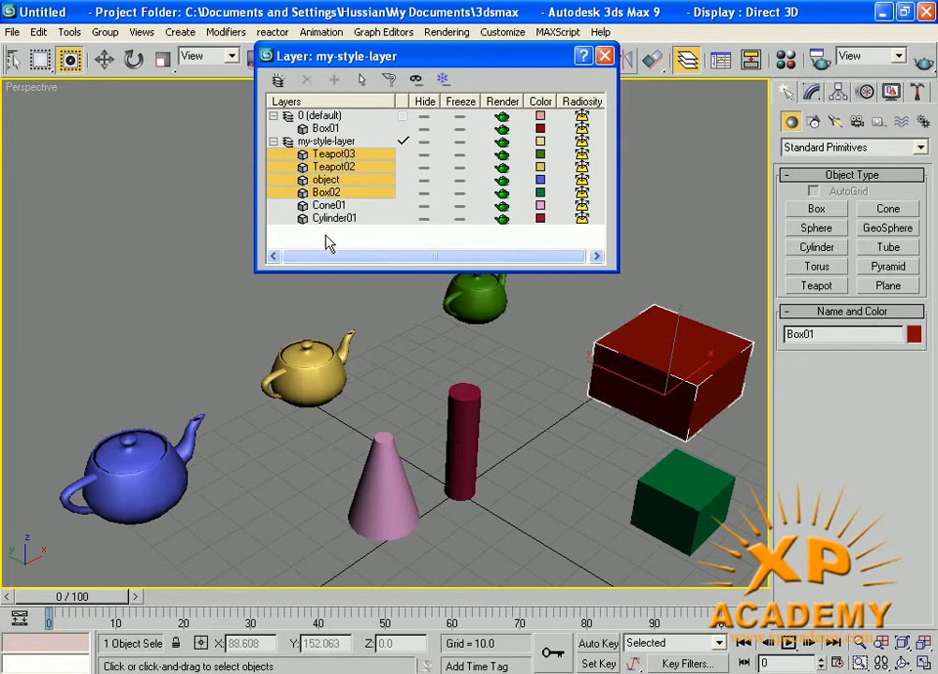
pyautogui.rightClick(316, 172)
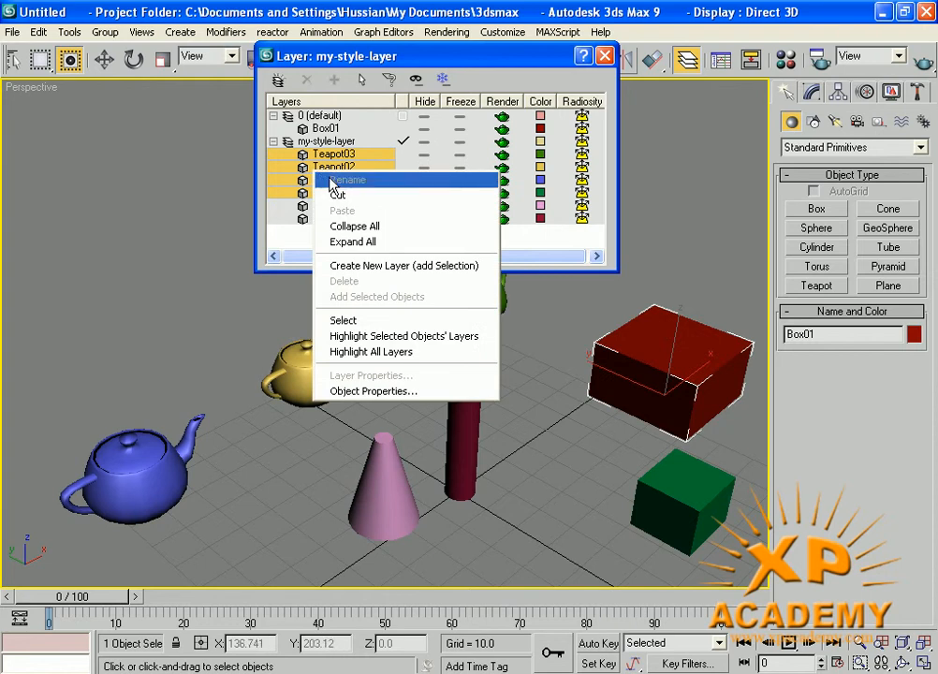
pyautogui.click(341, 196)
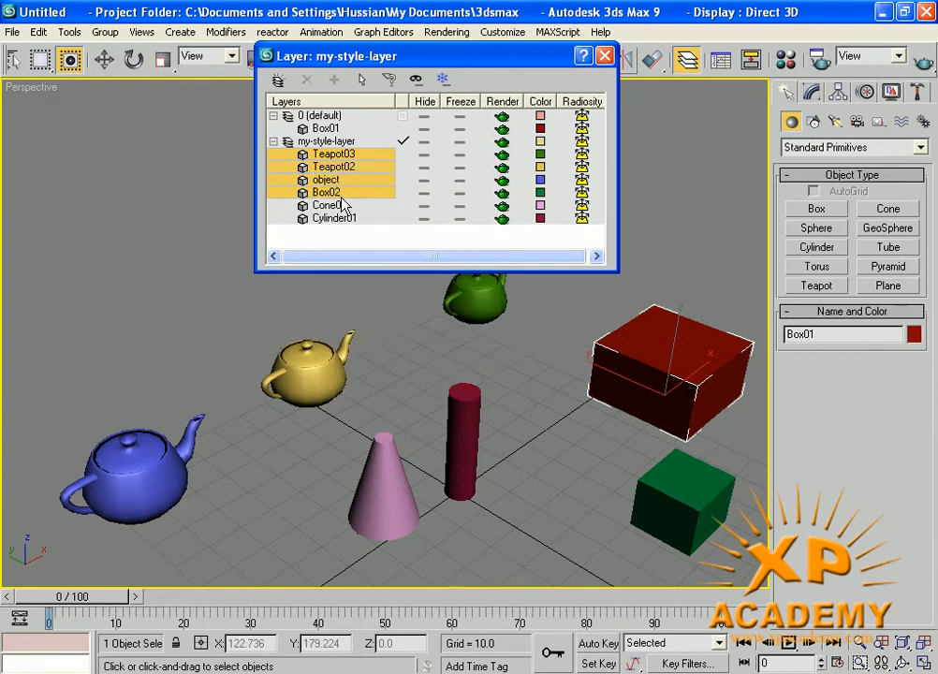
pyautogui.click(324, 116)
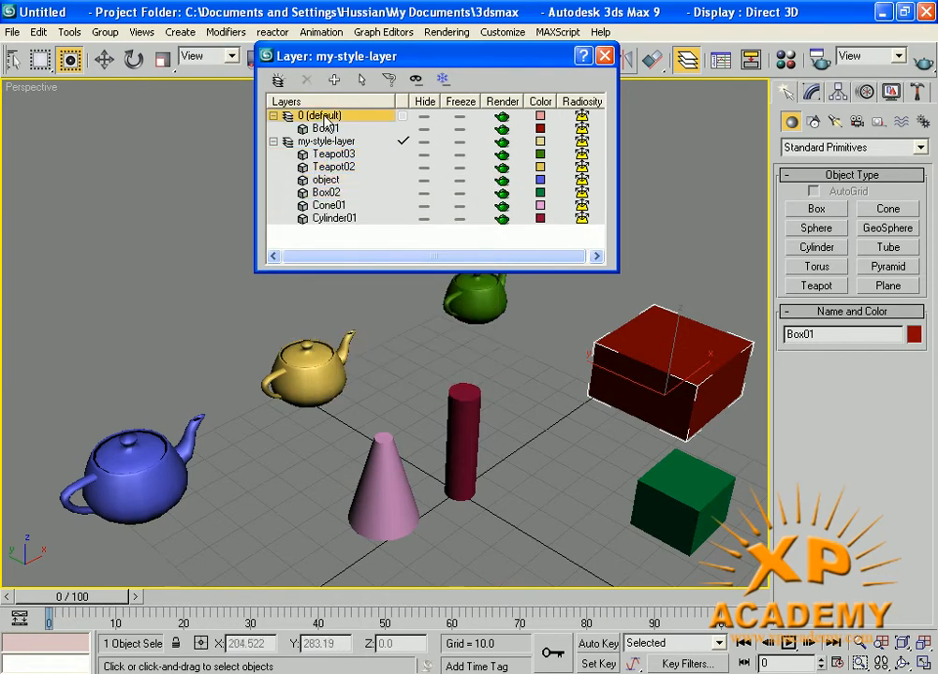
pyautogui.rightClick(322, 123)
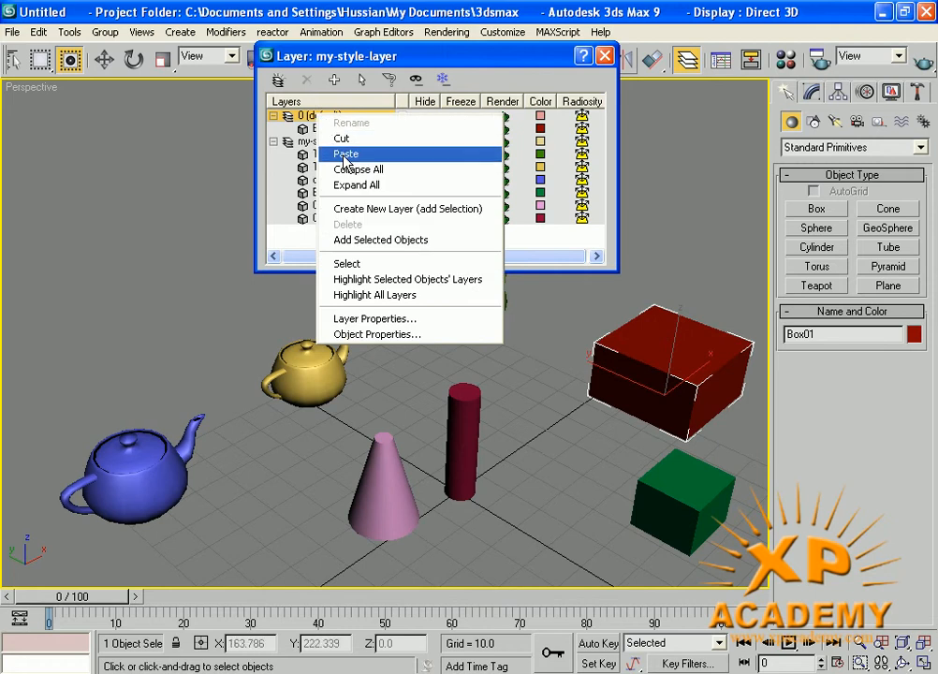
pyautogui.click(343, 153)
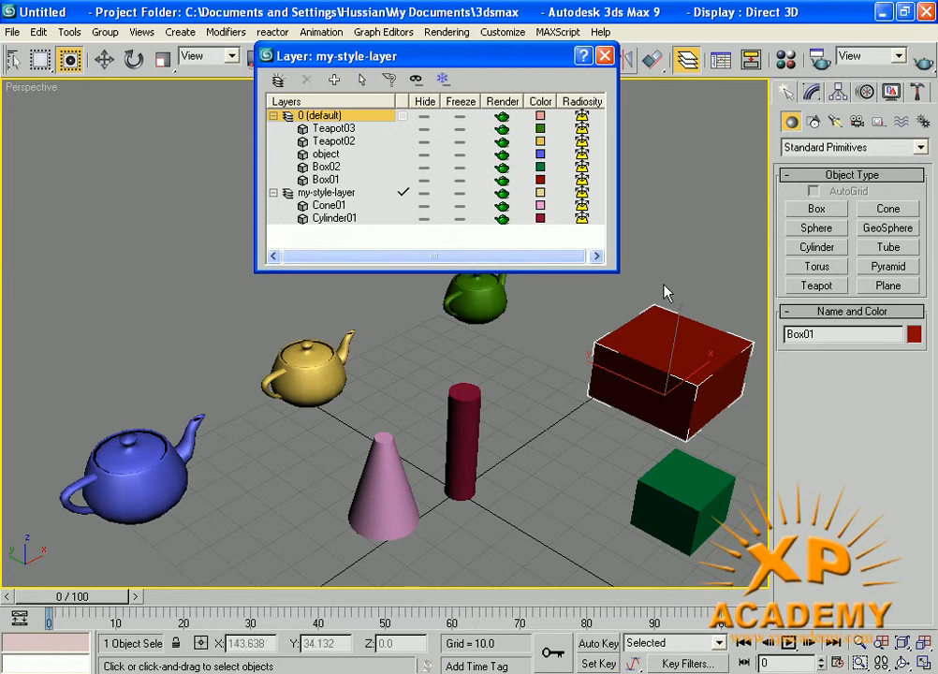
# Collapse both layers individually, expand all layers at once, and collapse them all again.
pyautogui.click(273, 192)
pyautogui.click(273, 115)
pyautogui.click(303, 165)
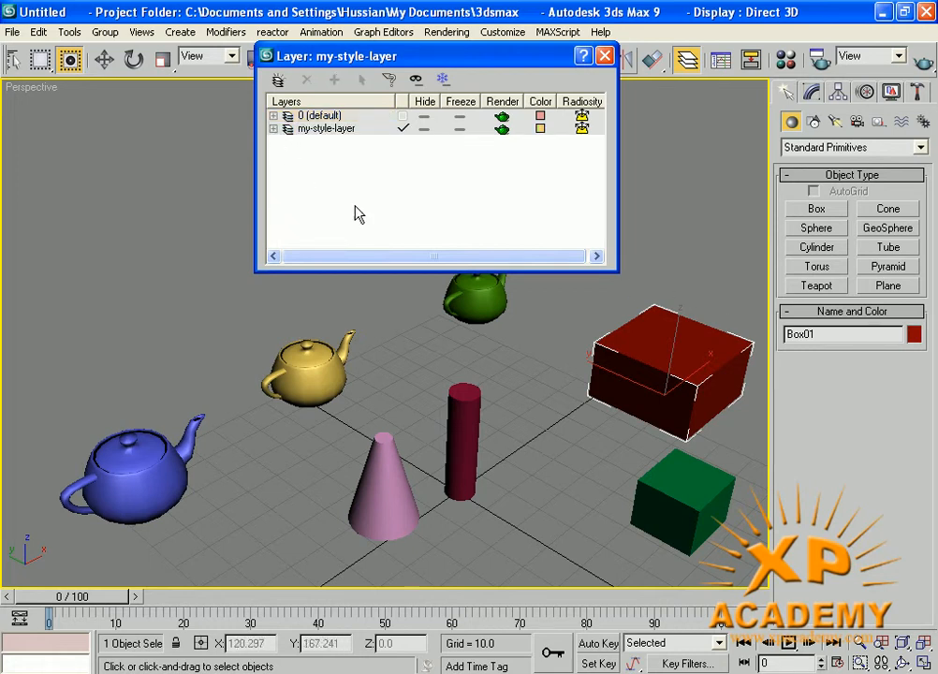
pyautogui.rightClick(324, 163)
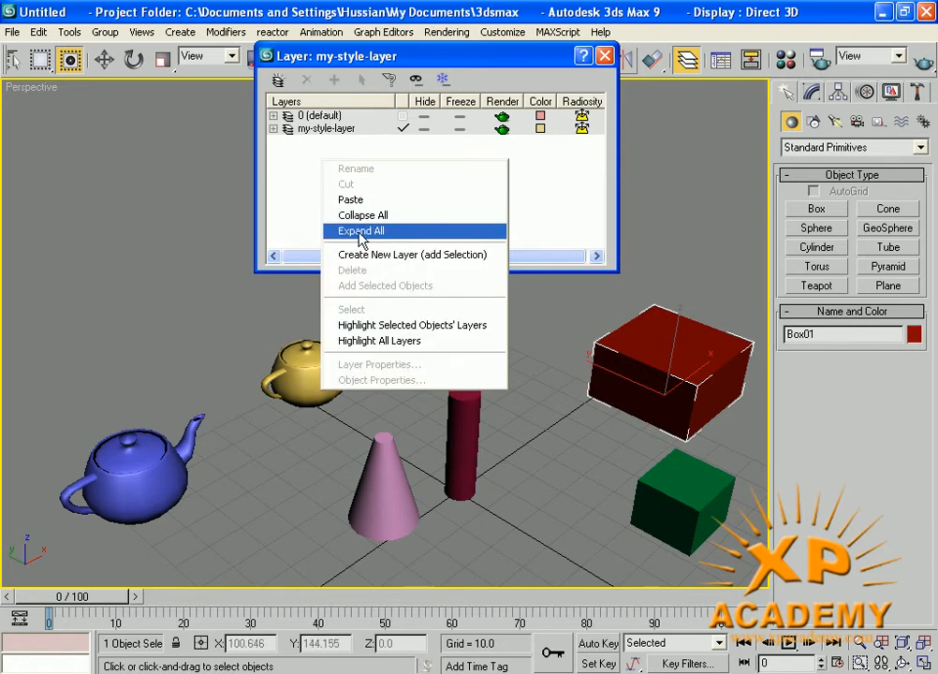
pyautogui.click(369, 231)
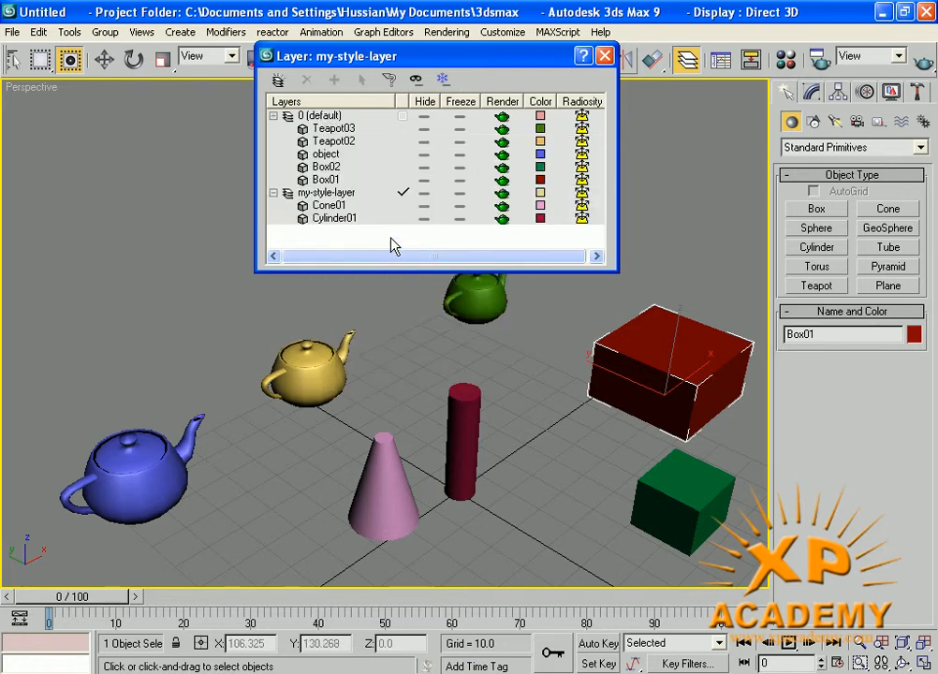
pyautogui.rightClick(391, 244)
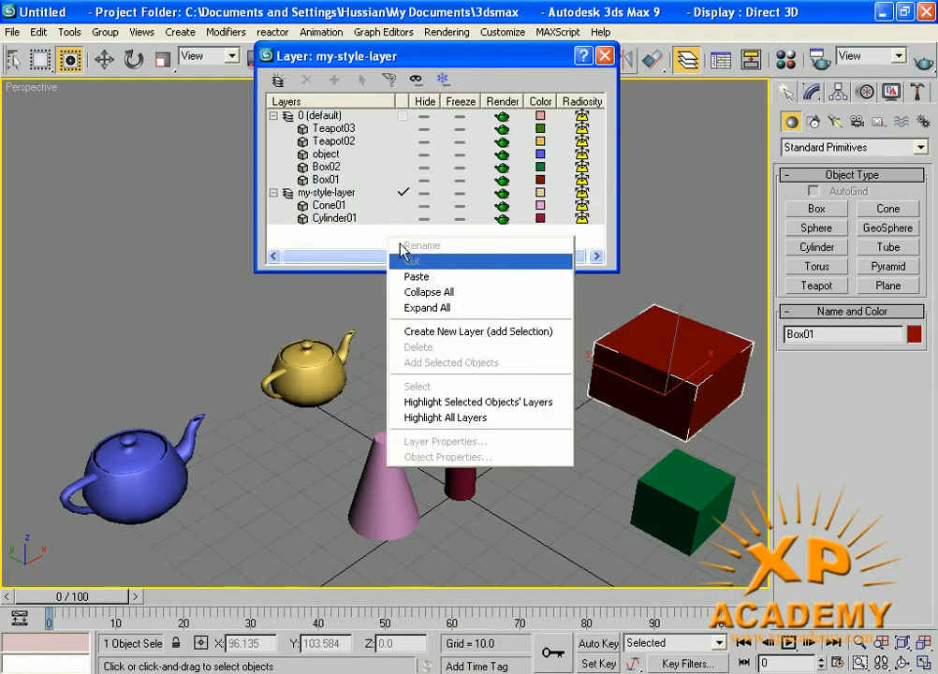
pyautogui.click(423, 293)
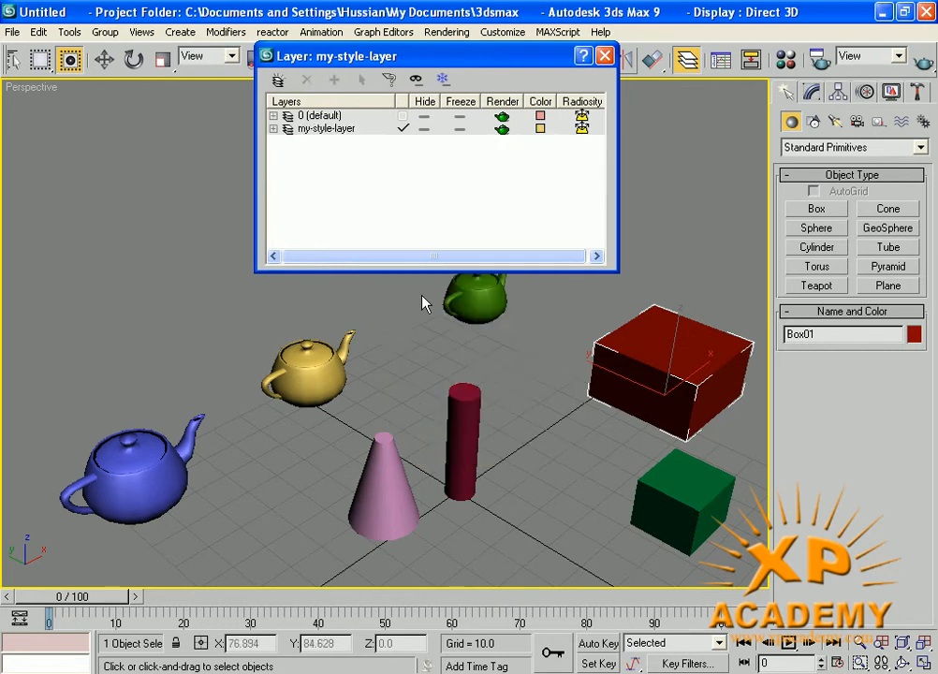
# Expand my-style-layer, clear the scene selection, and select Cone01 in the scene from its Layer Manager entry.
pyautogui.click(273, 128)
pyautogui.rightClick(312, 141)
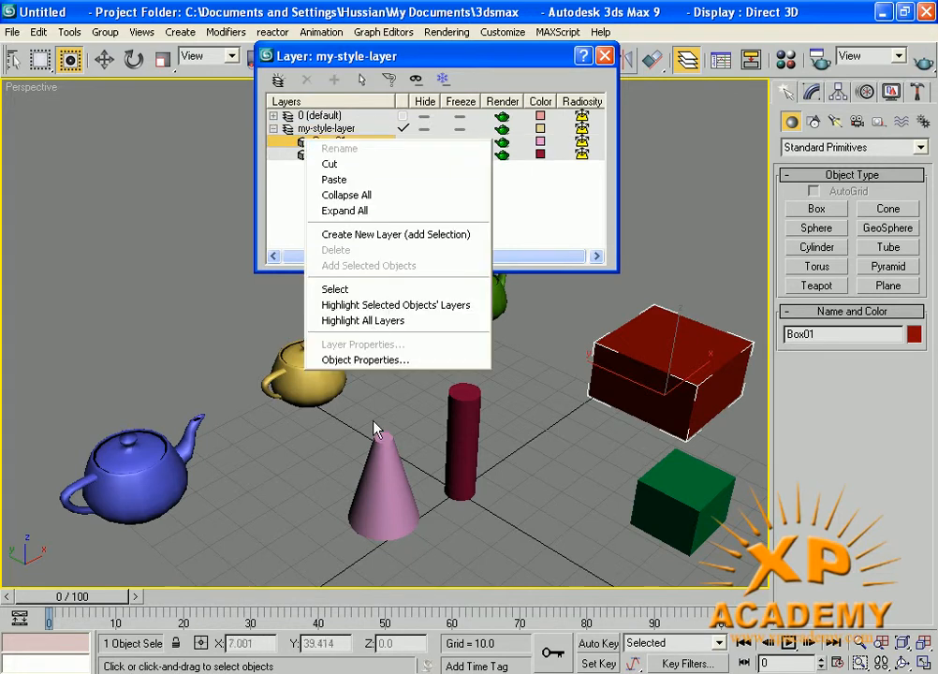
pyautogui.click(525, 356)
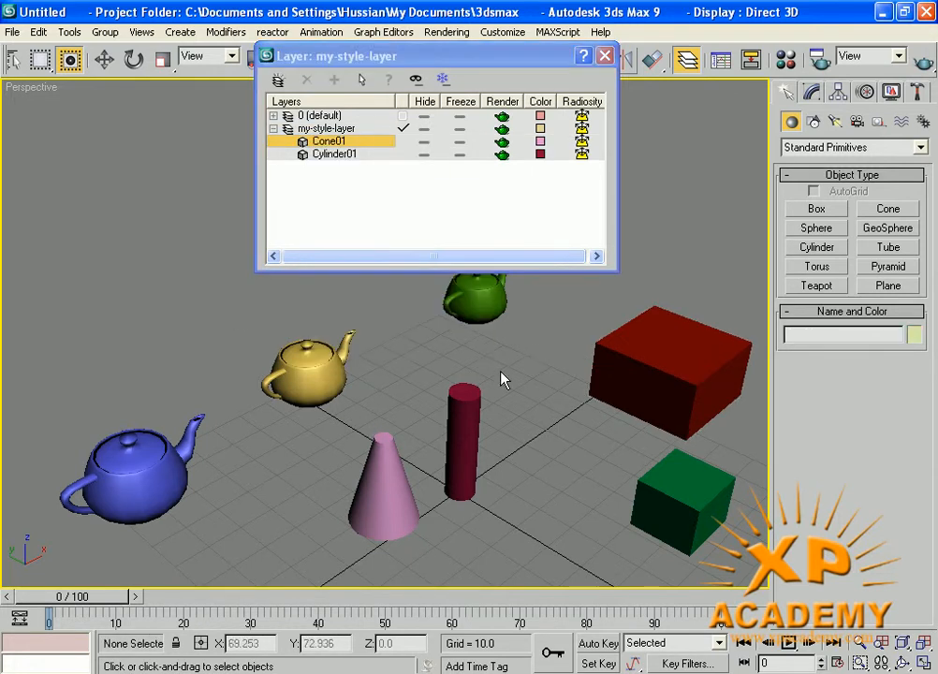
pyautogui.click(303, 153)
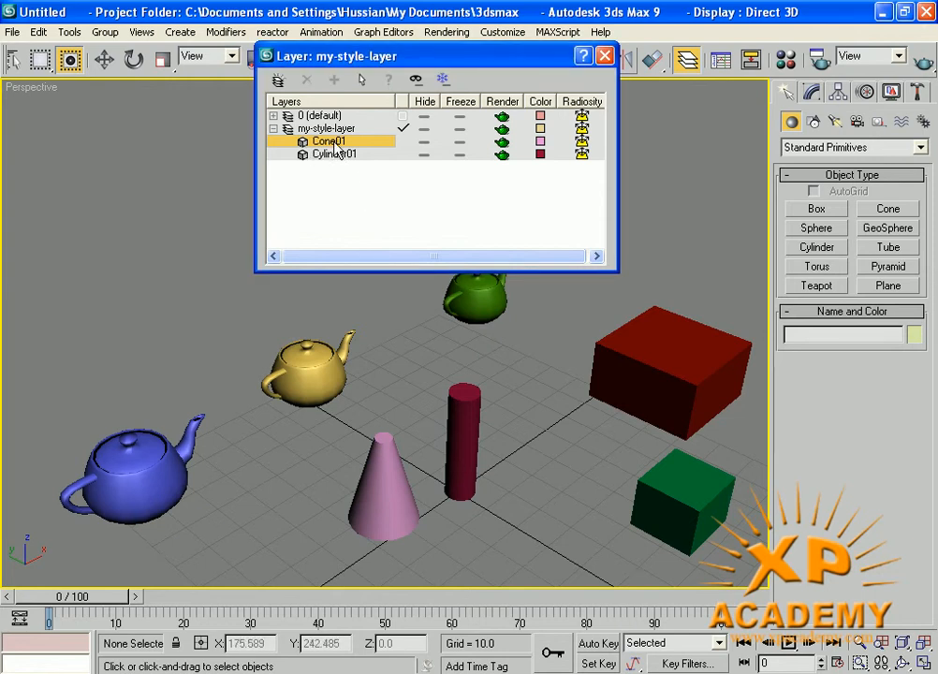
pyautogui.rightClick(334, 142)
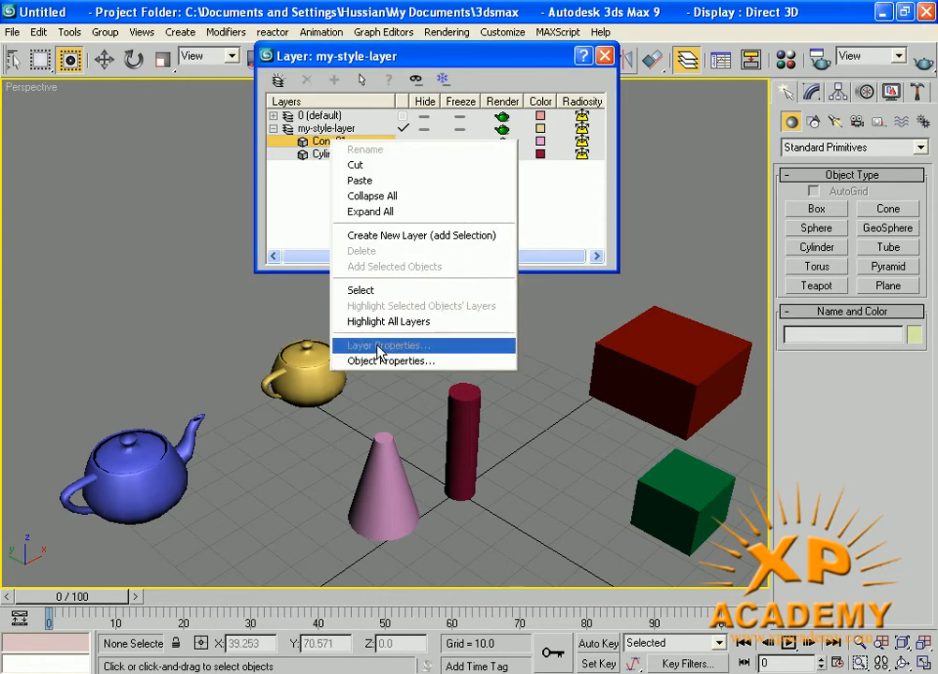
pyautogui.click(377, 295)
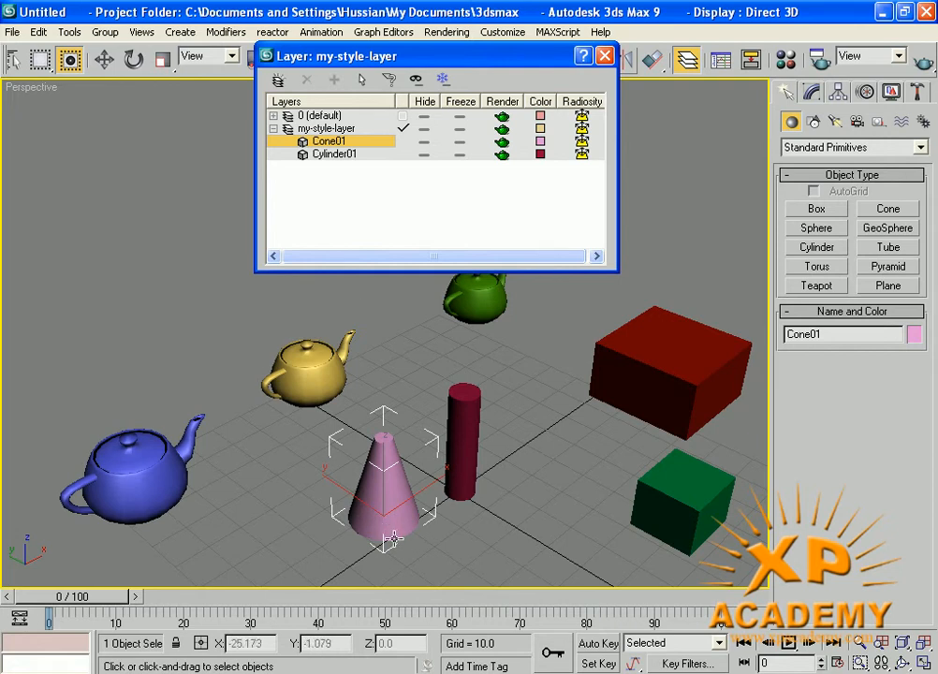
# Select the cylinder in the viewport, highlight the layer containing it in the Layer Manager, and clear the highlight.
pyautogui.click(452, 445)
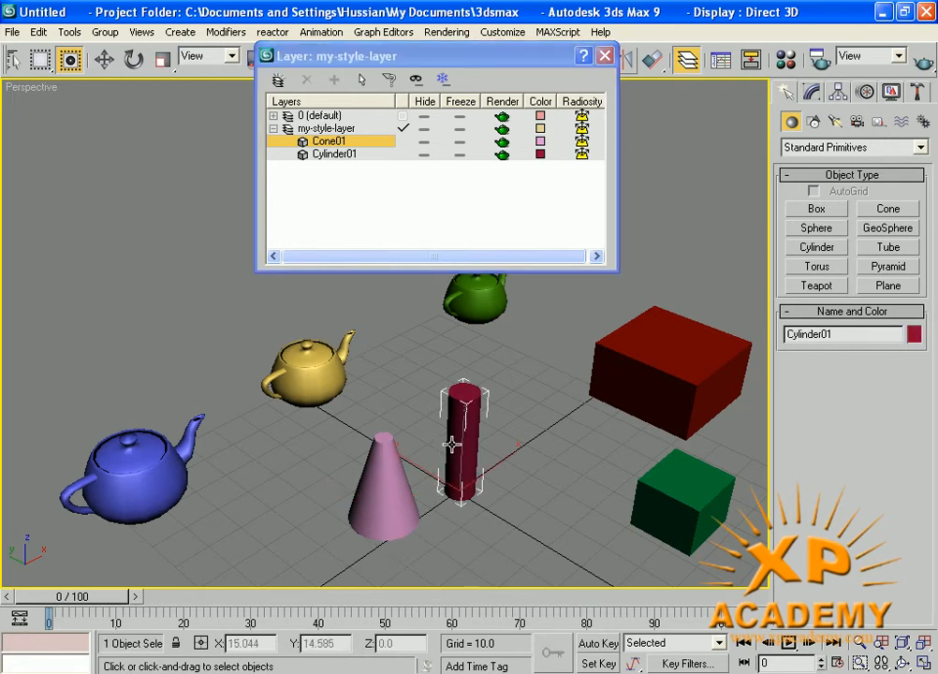
pyautogui.rightClick(411, 388)
pyautogui.rightClick(320, 140)
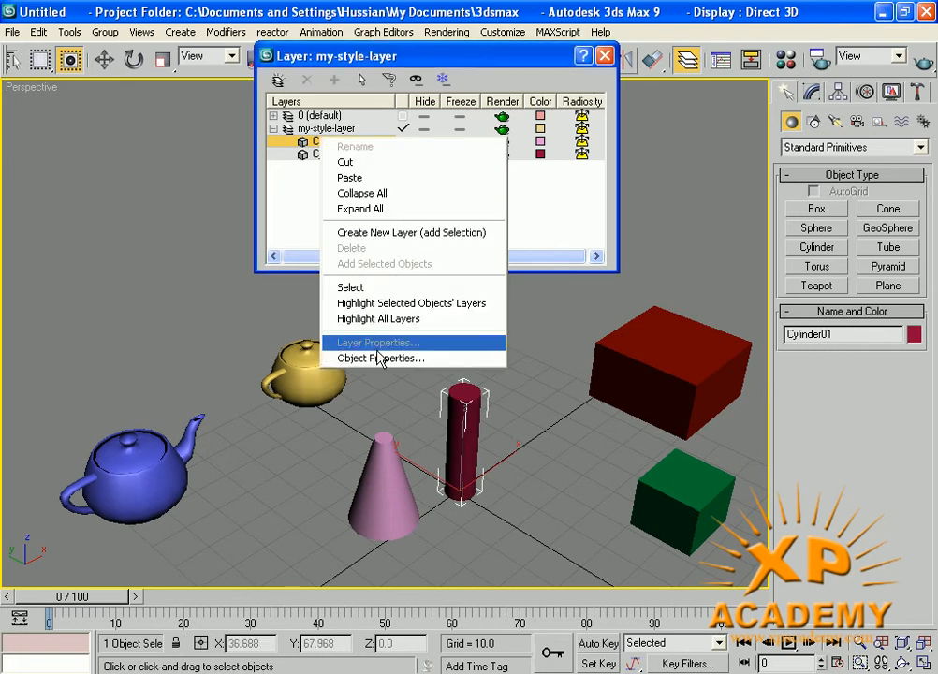
pyautogui.click(412, 304)
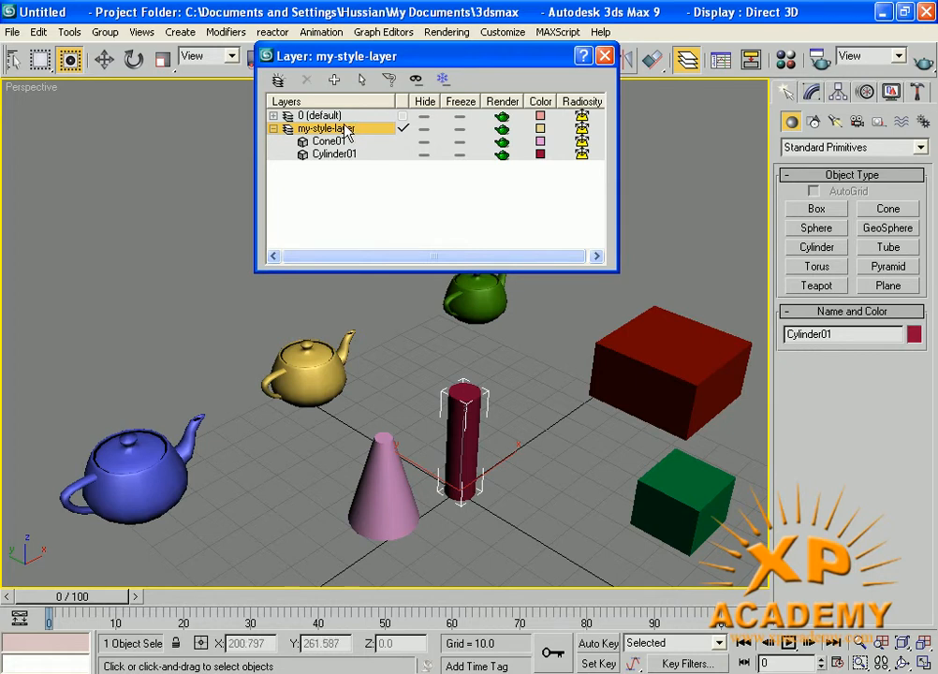
pyautogui.click(374, 223)
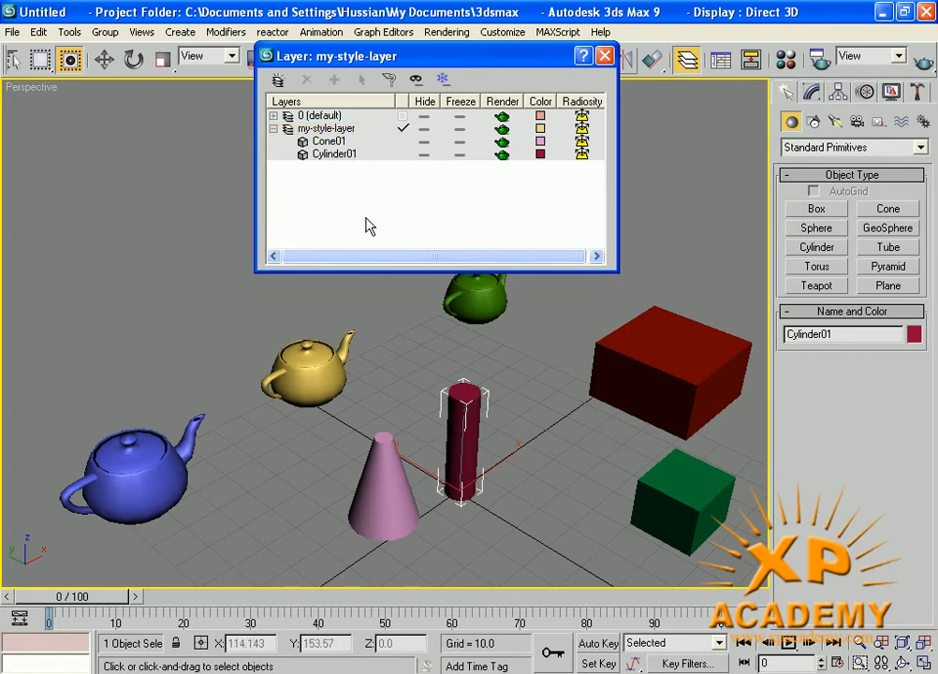
# Collapse my-style-layer, create a new layer containing the selected cylinder, and expand the new layer.
pyautogui.click(274, 129)
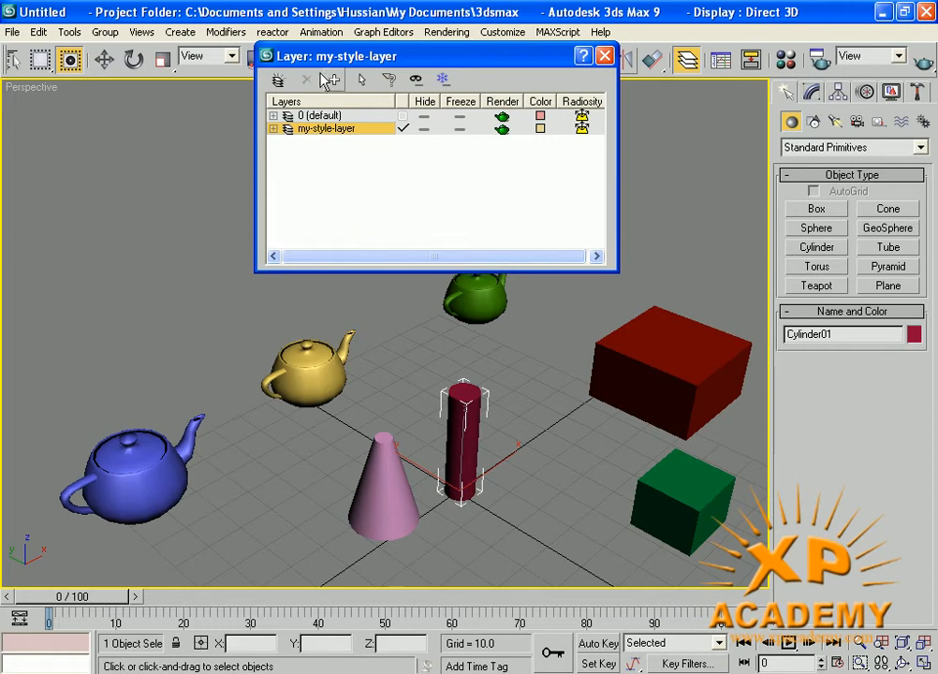
pyautogui.click(278, 81)
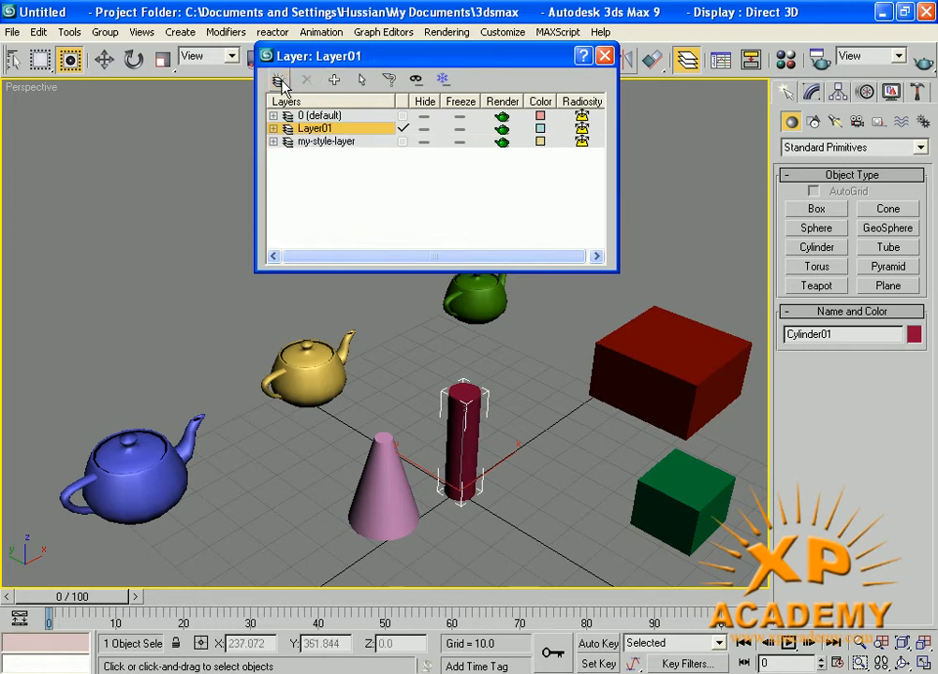
pyautogui.click(273, 128)
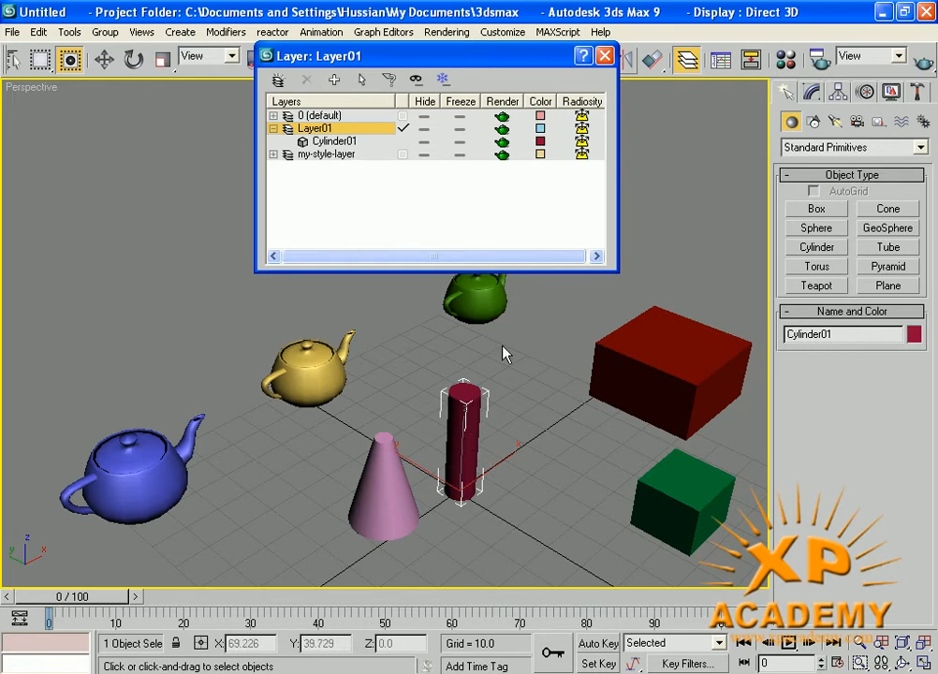
# Clear the scene selection, collapse Layer01, and create a new empty layer.
pyautogui.click(520, 368)
pyautogui.click(273, 128)
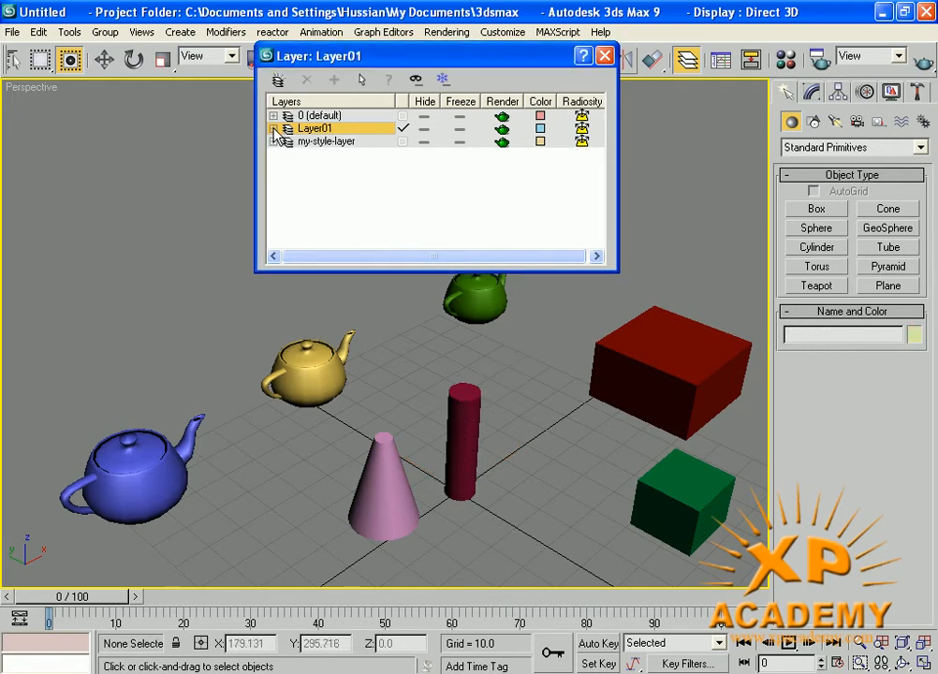
pyautogui.click(278, 79)
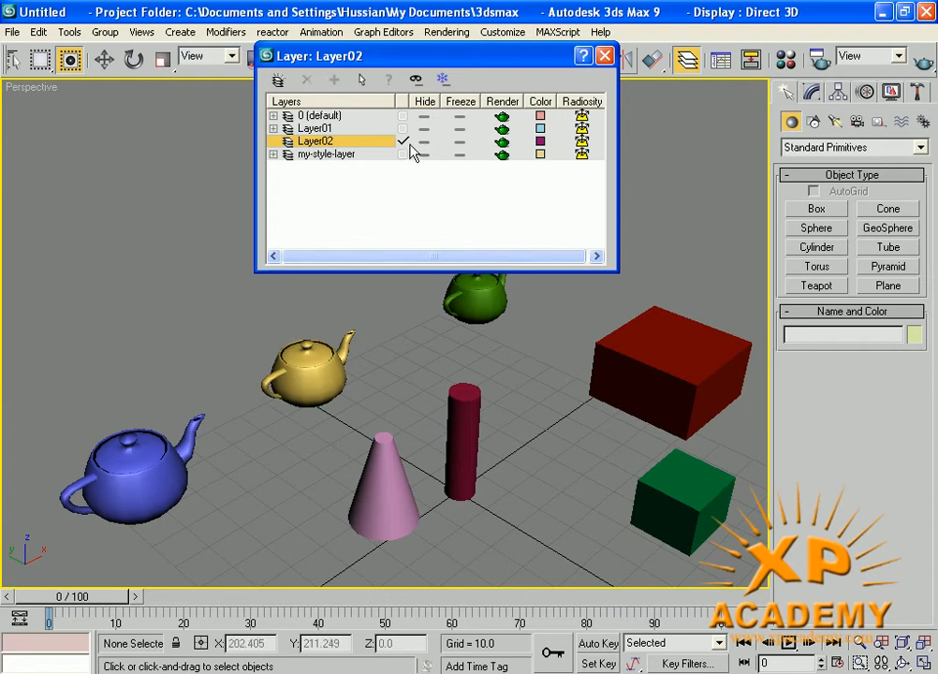
# Open the layer properties of Layer02 to review its settings and cancel without changes.
pyautogui.click(297, 143)
pyautogui.click(287, 142)
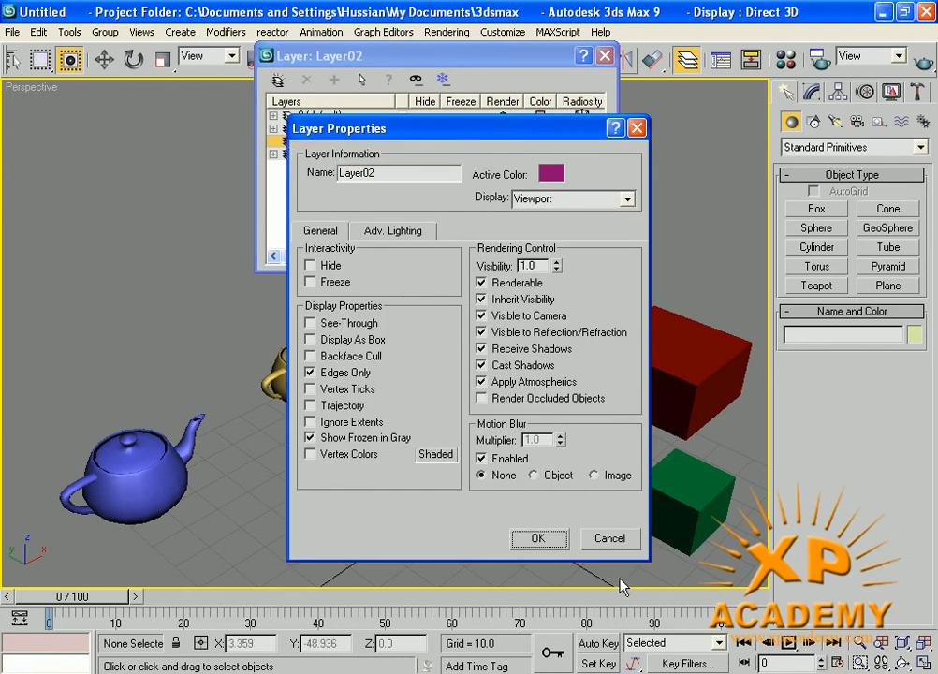
pyautogui.click(605, 539)
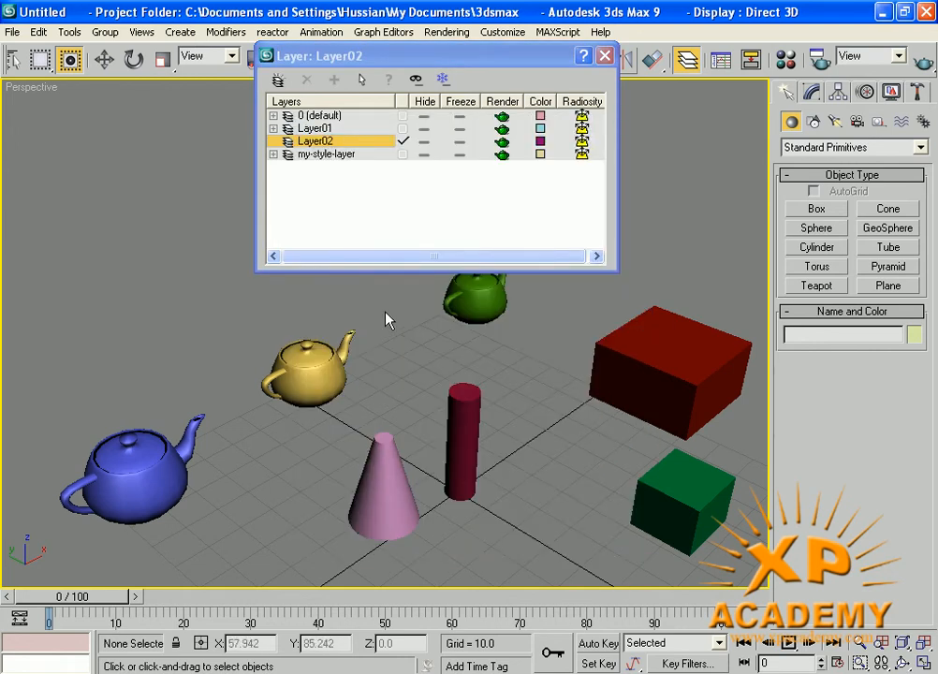
# Make Layer01 the current layer and delete the empty Layer02.
pyautogui.click(402, 129)
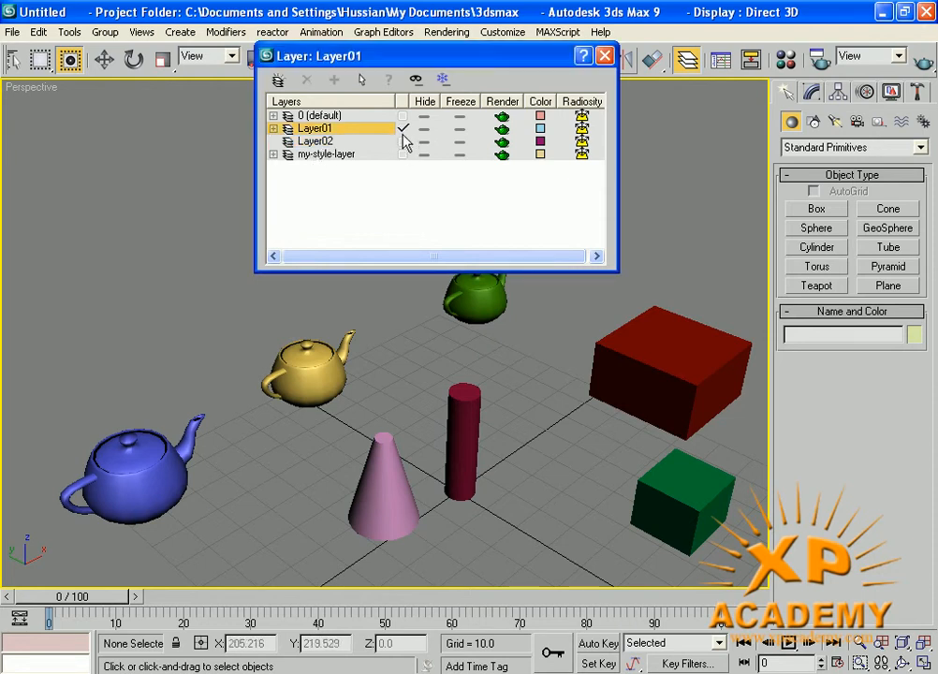
pyautogui.click(315, 141)
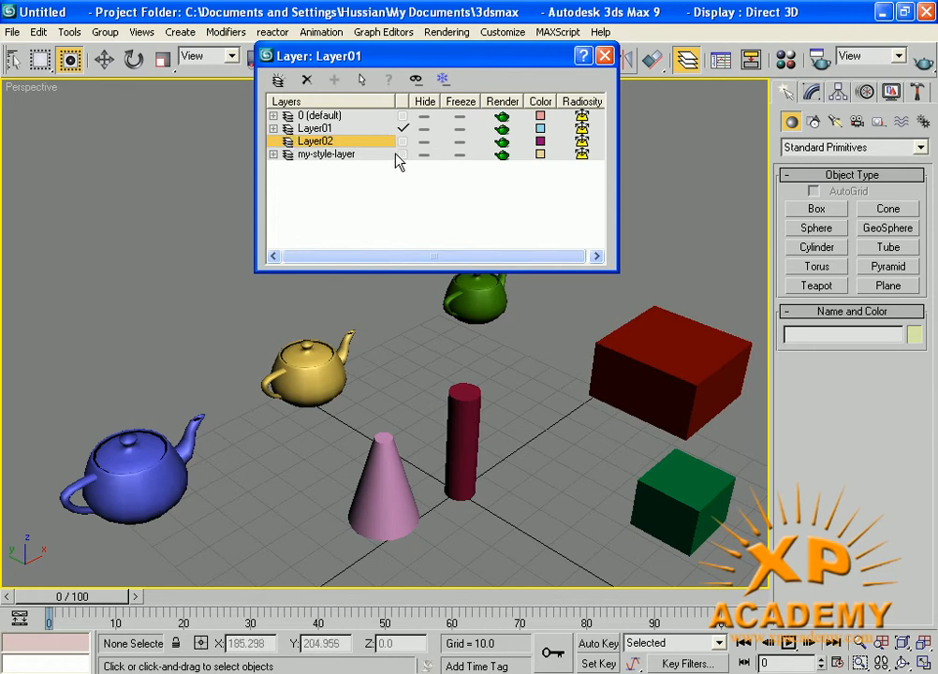
pyautogui.click(306, 83)
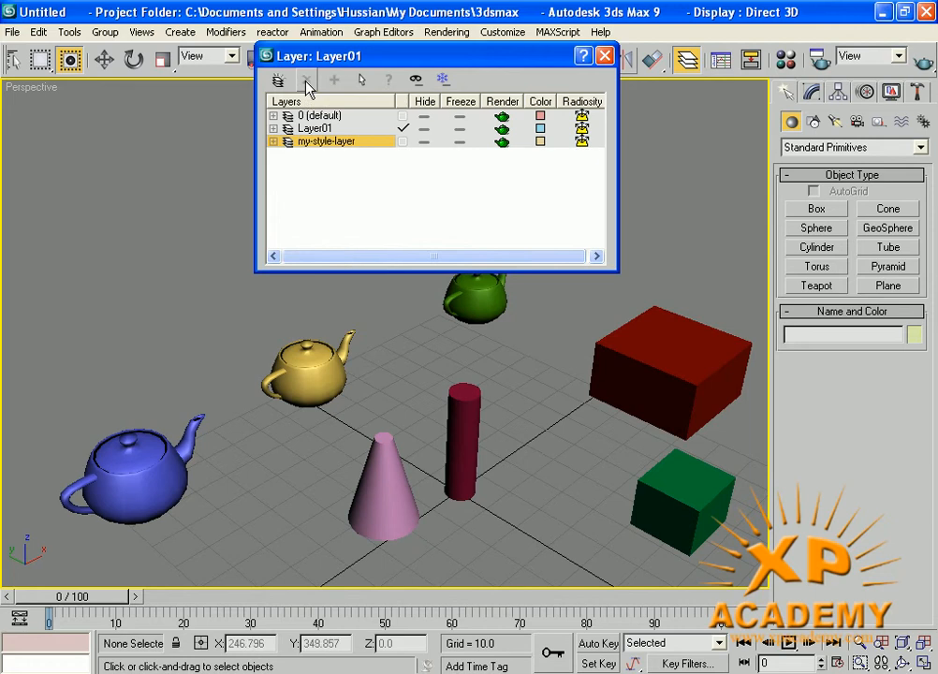
pyautogui.rightClick(332, 167)
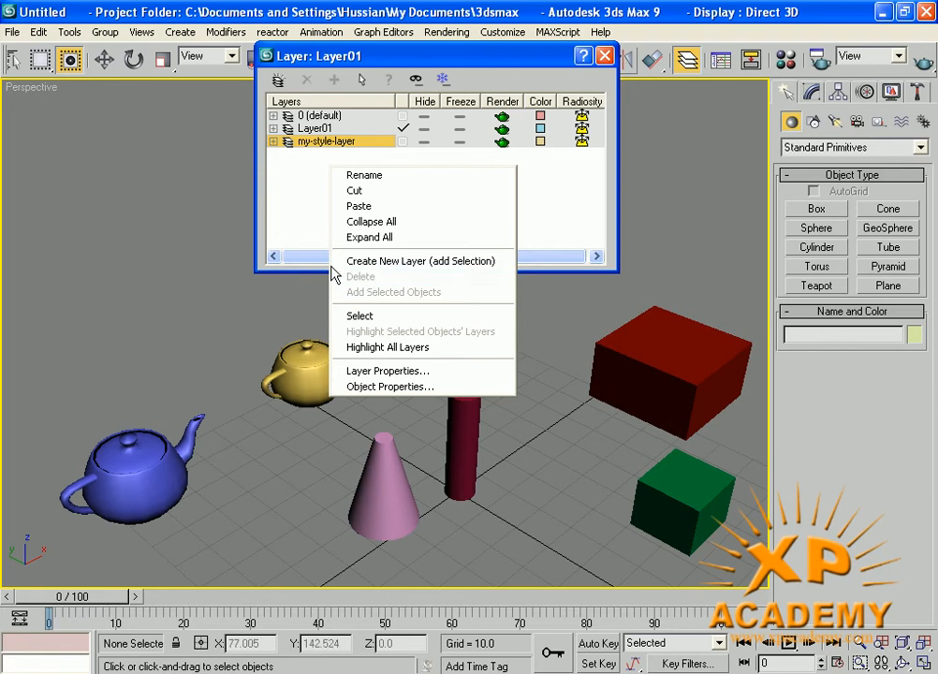
pyautogui.click(311, 206)
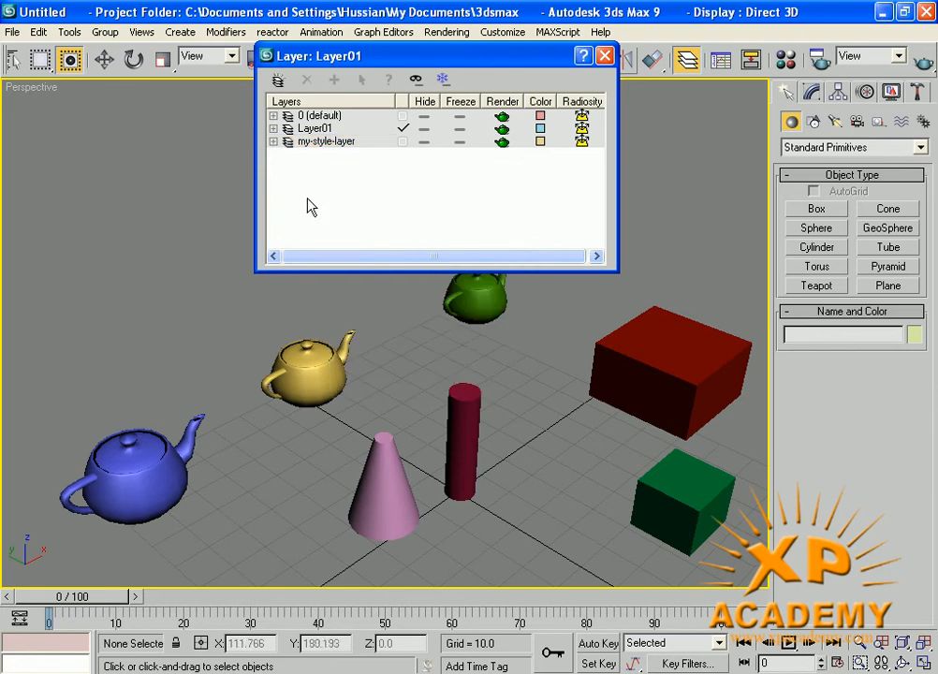
# Expand my-style-layer, open its layer properties for review, and close them without changes.
pyautogui.click(273, 141)
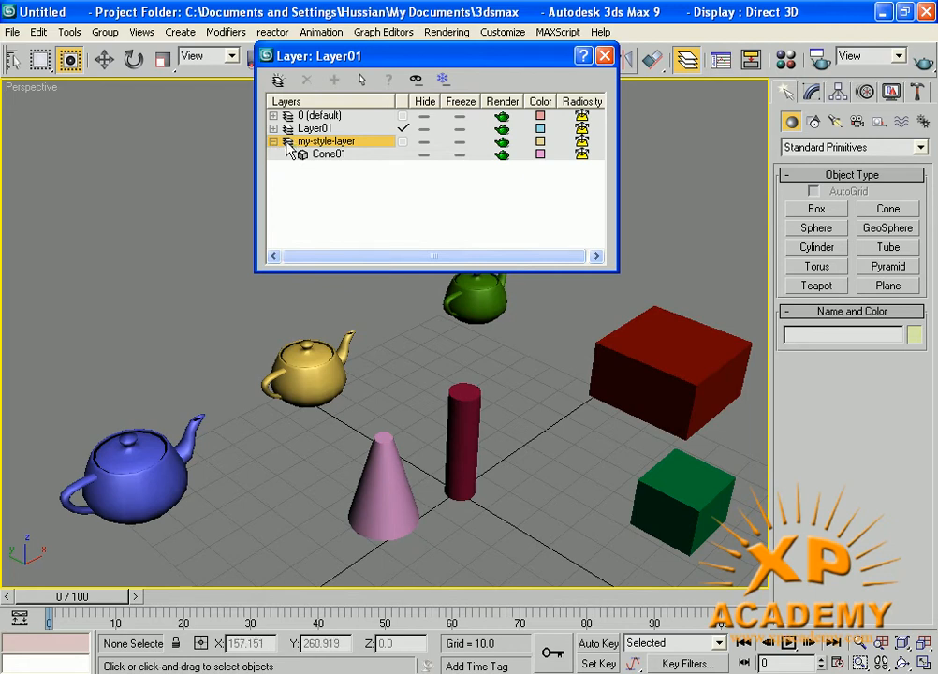
pyautogui.click(288, 147)
pyautogui.moveTo(368, 94); pyautogui.dragTo(380, 125)
pyautogui.click(616, 523)
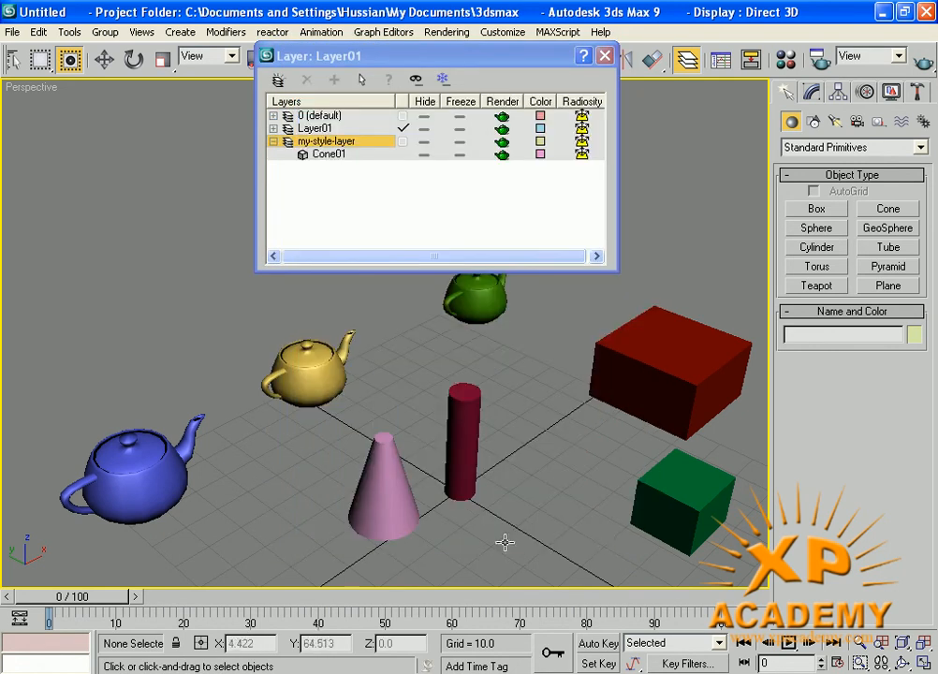
# Open the object properties of Cone01 from its Layer Manager entry and cancel without changes.
pyautogui.click(303, 156)
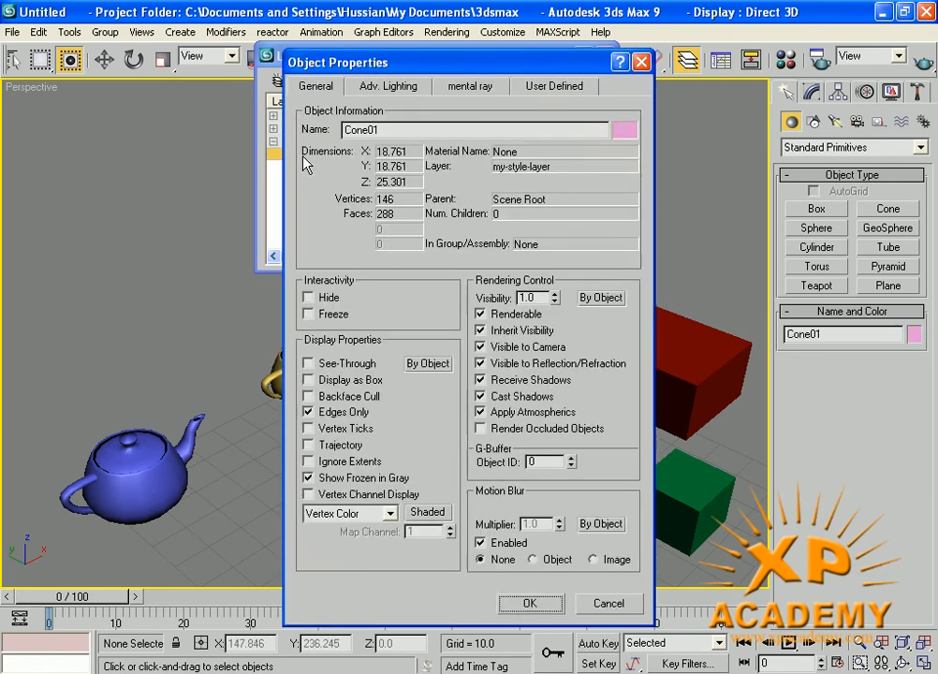
pyautogui.click(642, 62)
pyautogui.click(200, 215)
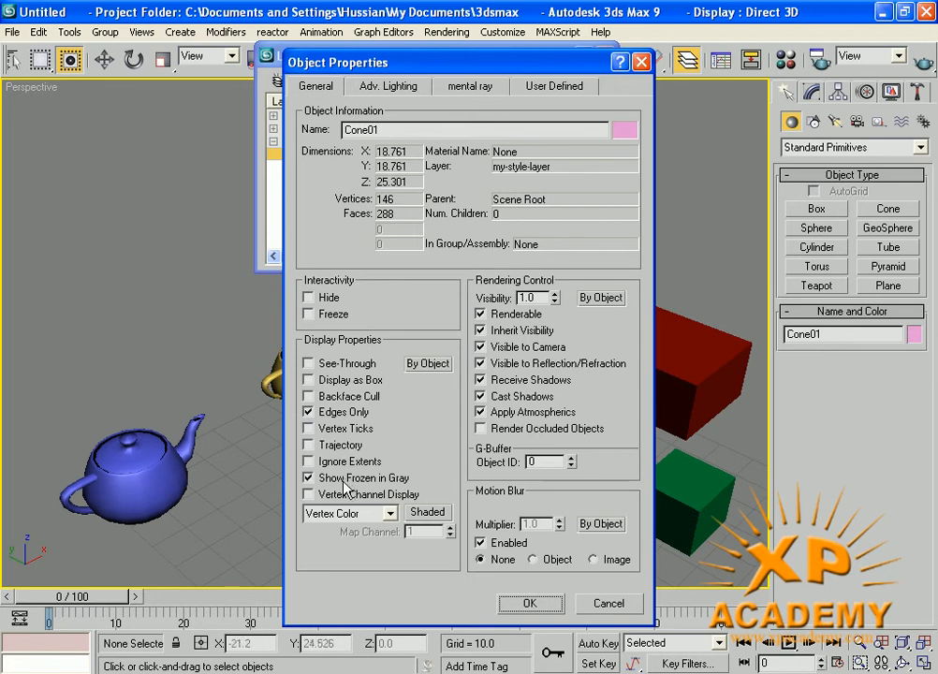
pyautogui.click(609, 604)
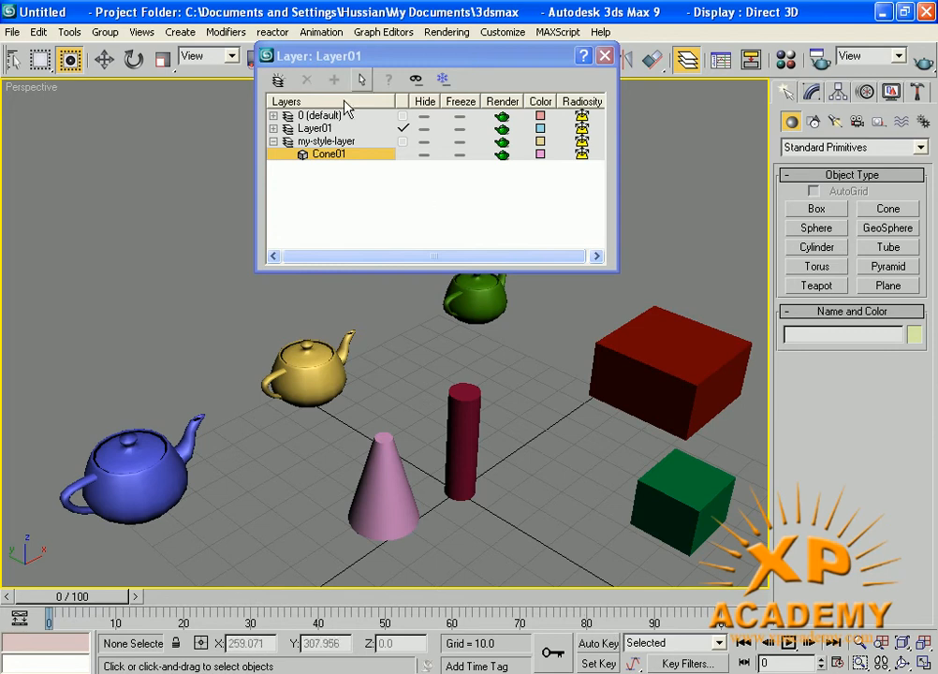
# Hide and unhide all layers several times, ending with them shown, and freeze and unfreeze all layers once.
pyautogui.click(414, 78)
pyautogui.click(415, 81)
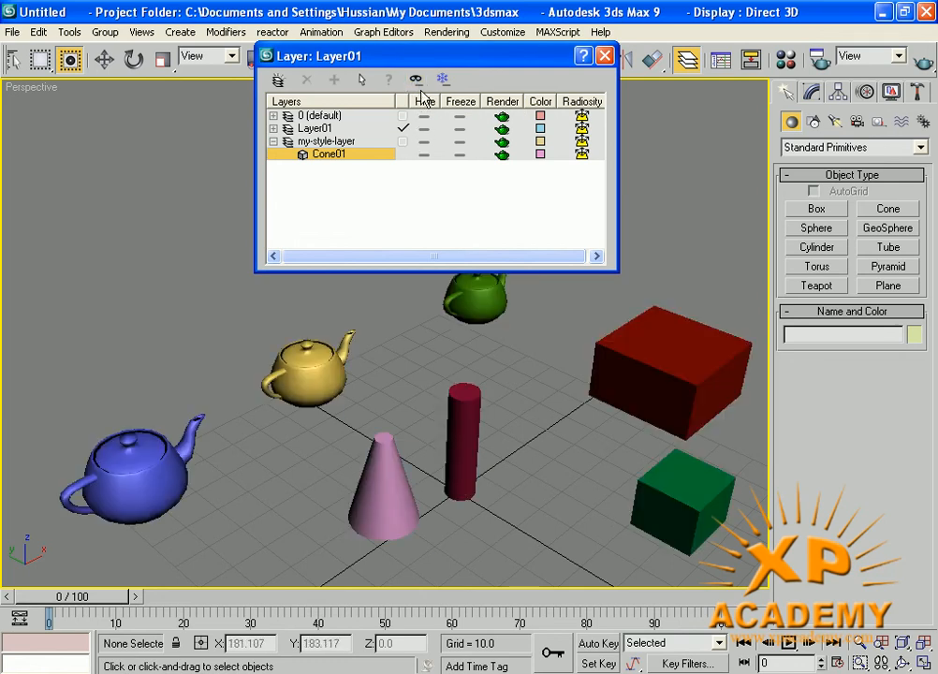
pyautogui.click(417, 80)
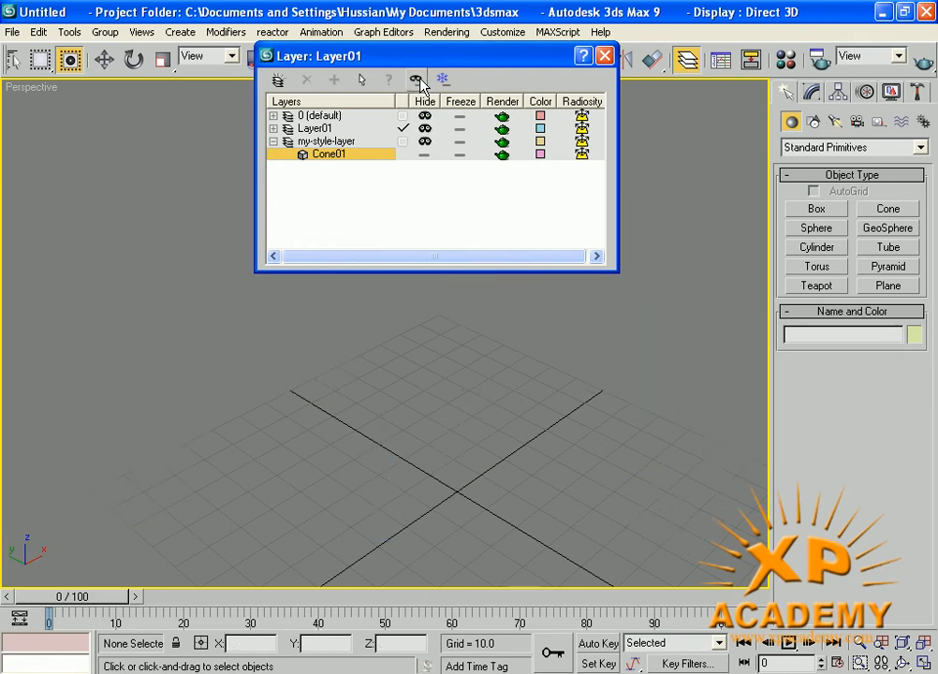
pyautogui.click(417, 80)
pyautogui.click(417, 80)
pyautogui.click(418, 81)
pyautogui.click(418, 81)
pyautogui.click(419, 80)
pyautogui.click(444, 82)
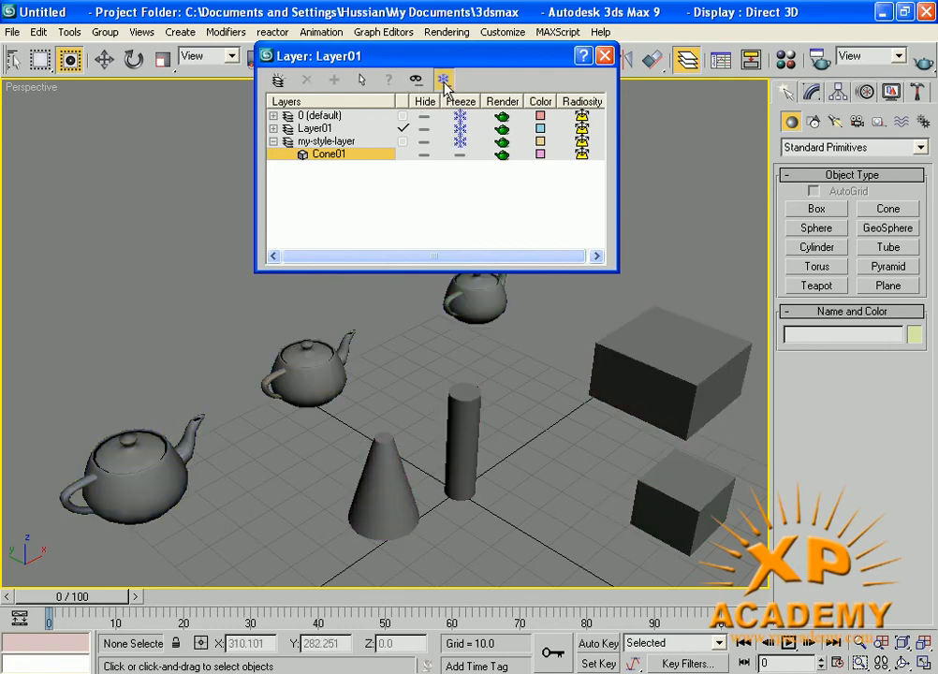
pyautogui.click(444, 82)
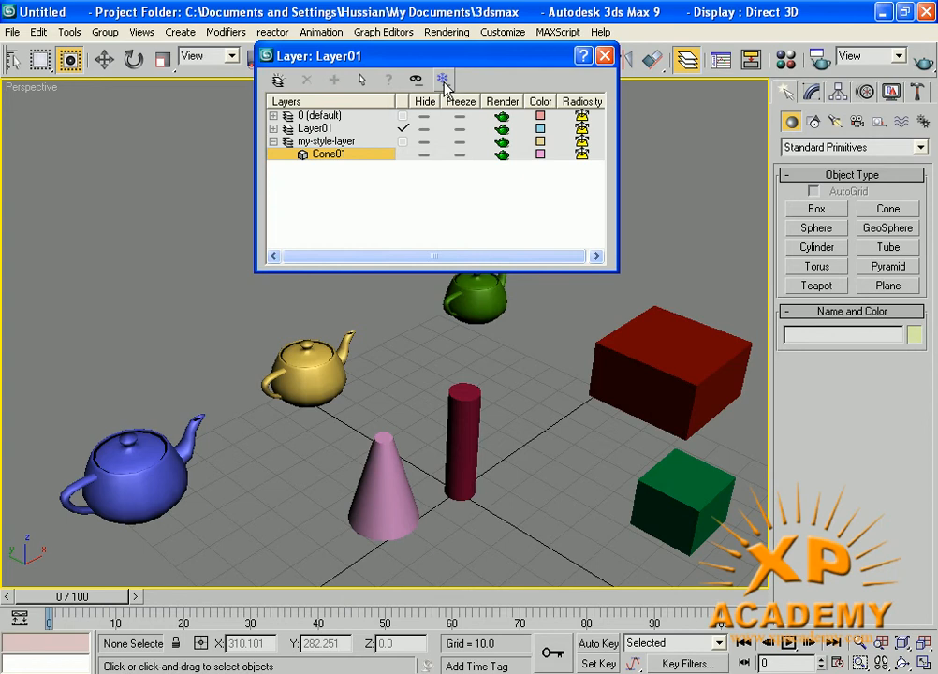
# Hide Cone01 individually, toggle its freeze state on and off, and unhide it.
pyautogui.click(425, 154)
pyautogui.click(459, 154)
pyautogui.click(460, 154)
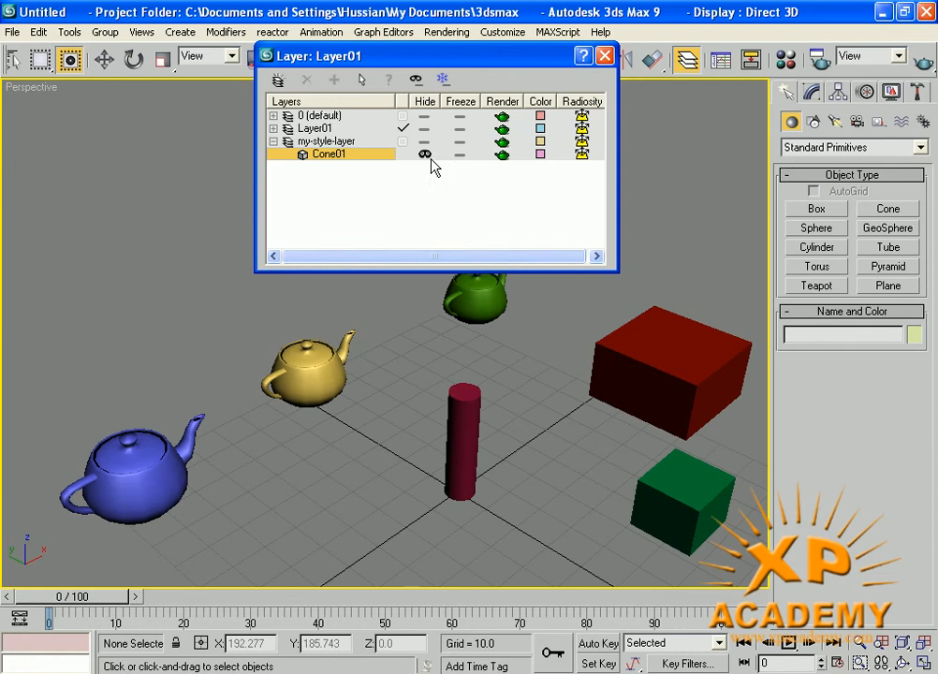
pyautogui.click(425, 154)
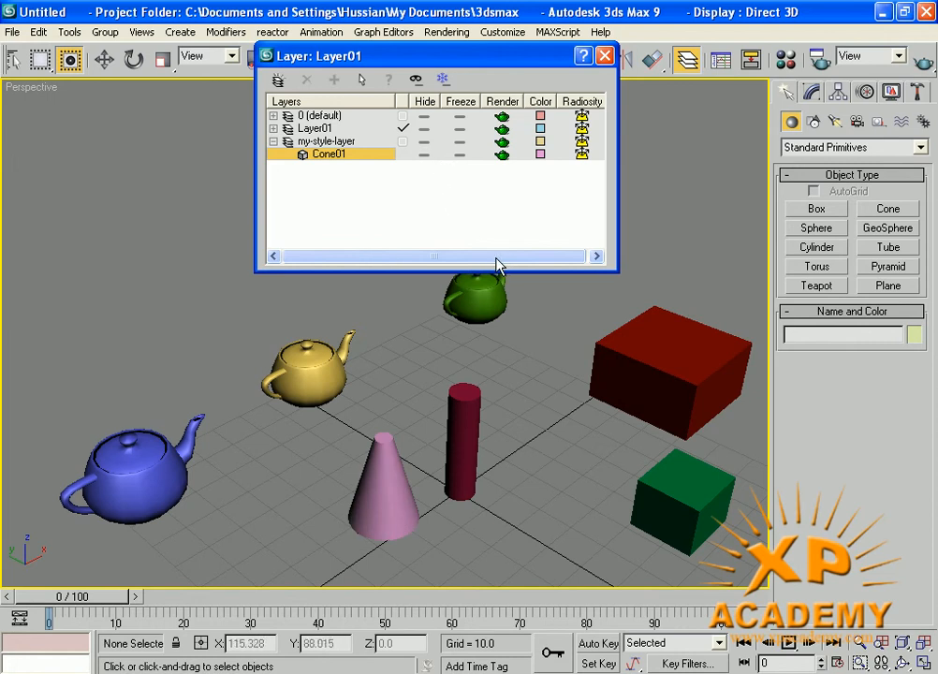
# Reposition the Layer Manager over the viewport, collapse my-style-layer, and close the Layer Manager.
pyautogui.moveTo(457, 62); pyautogui.dragTo(380, 148)
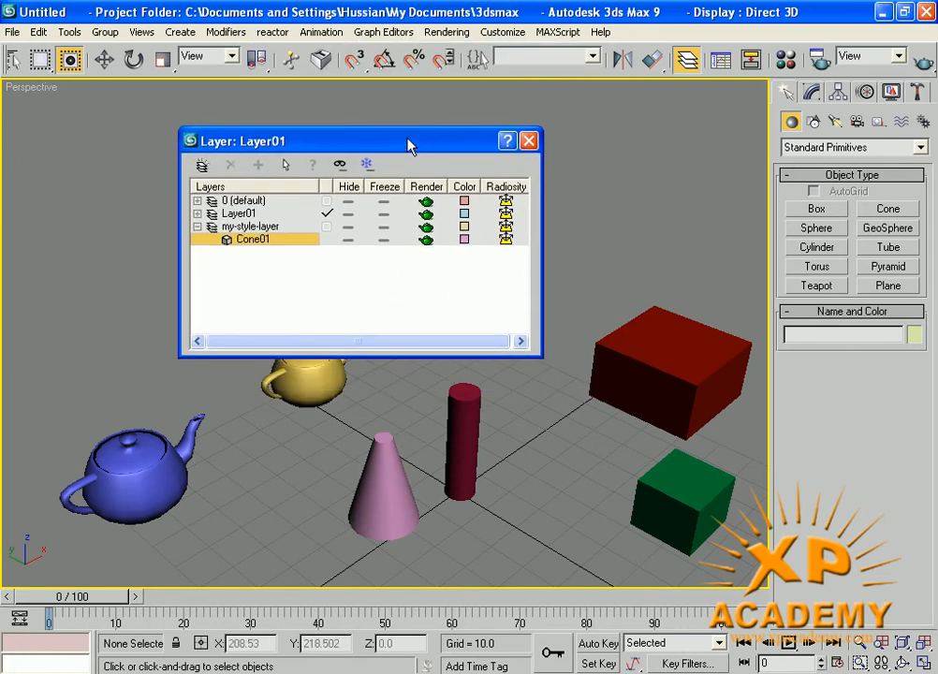
pyautogui.click(197, 227)
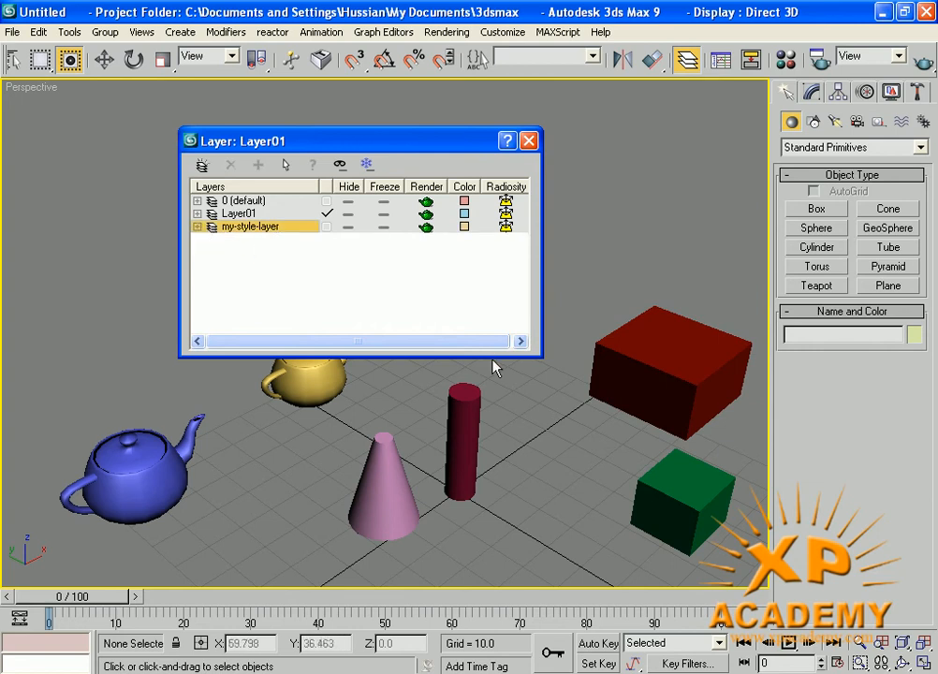
pyautogui.click(529, 141)
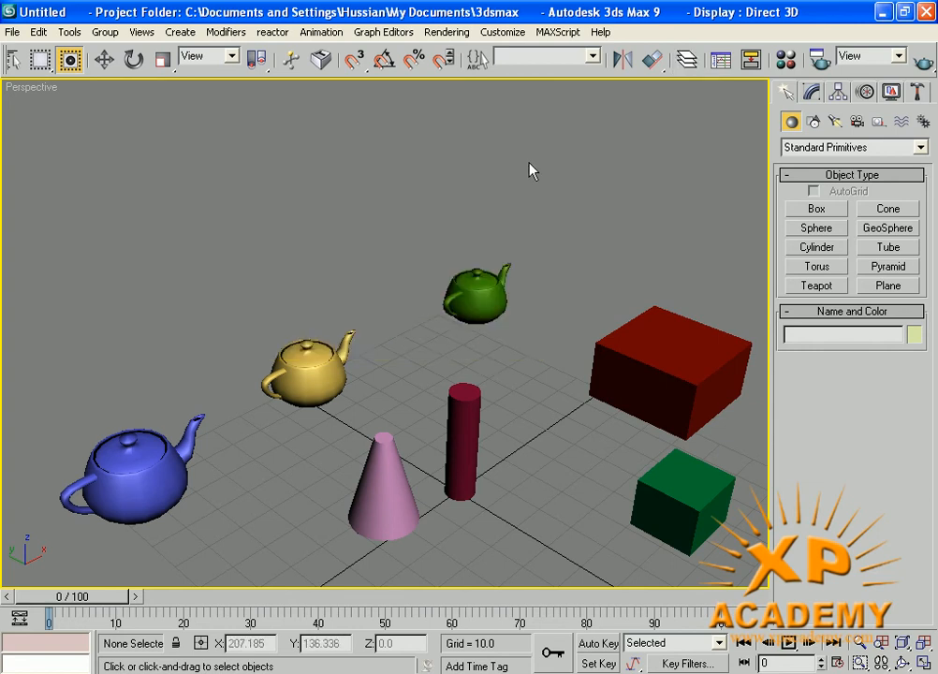